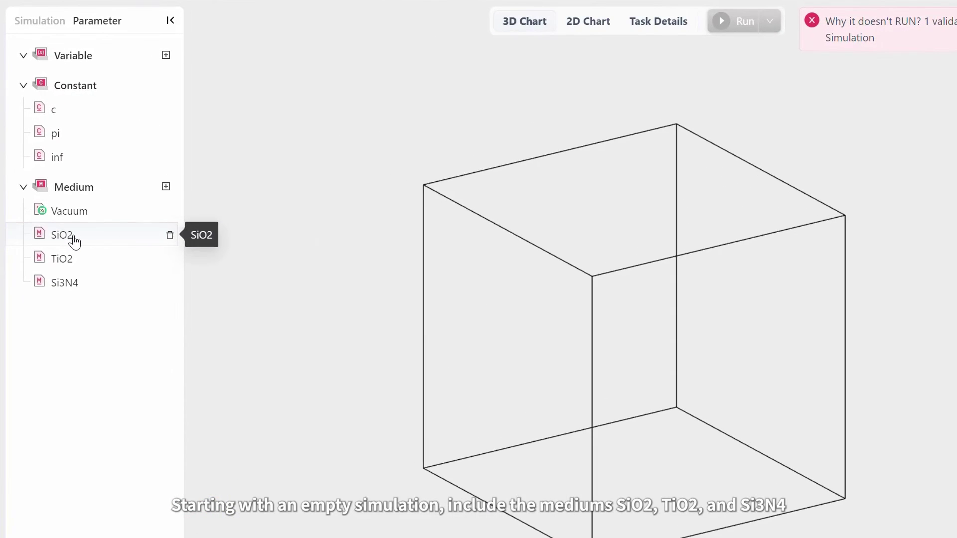
pyautogui.click(74, 242)
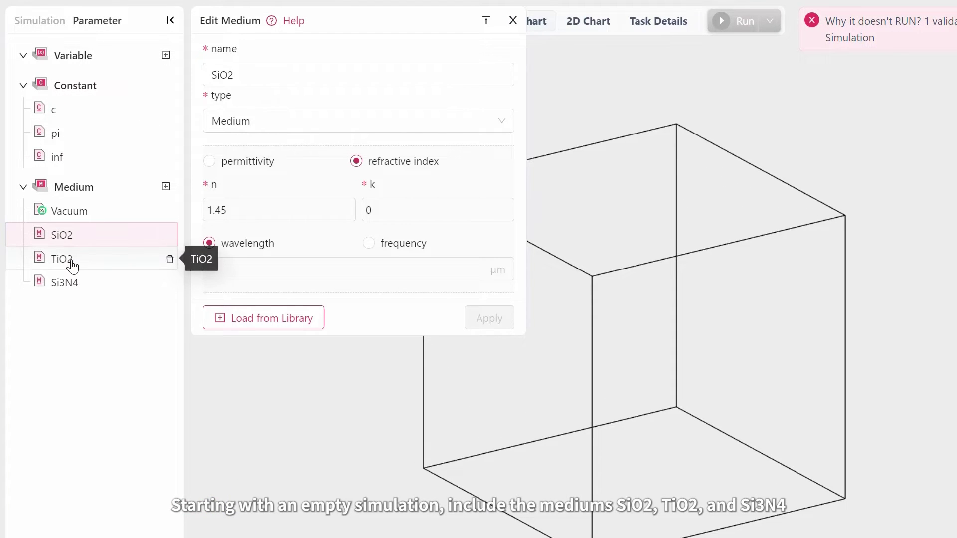
pyautogui.click(73, 265)
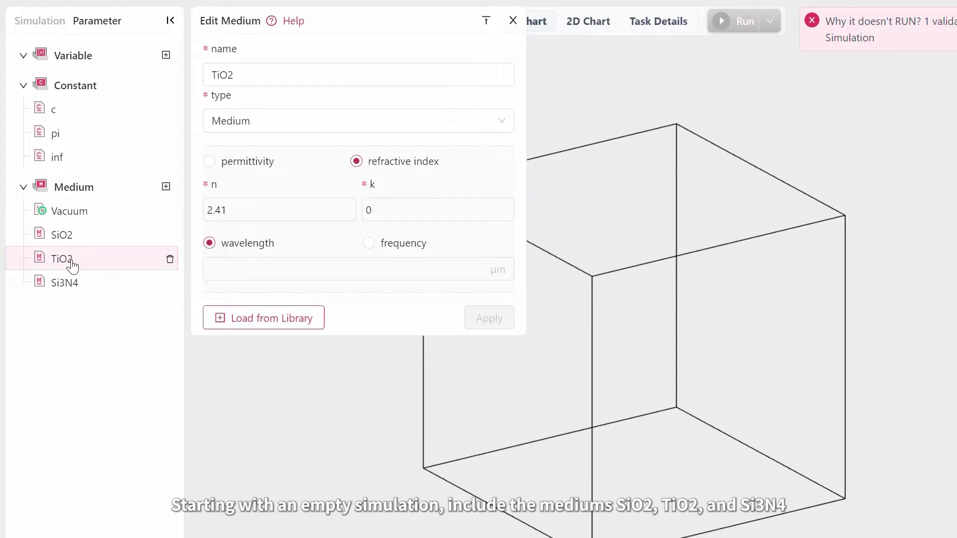
pyautogui.click(68, 289)
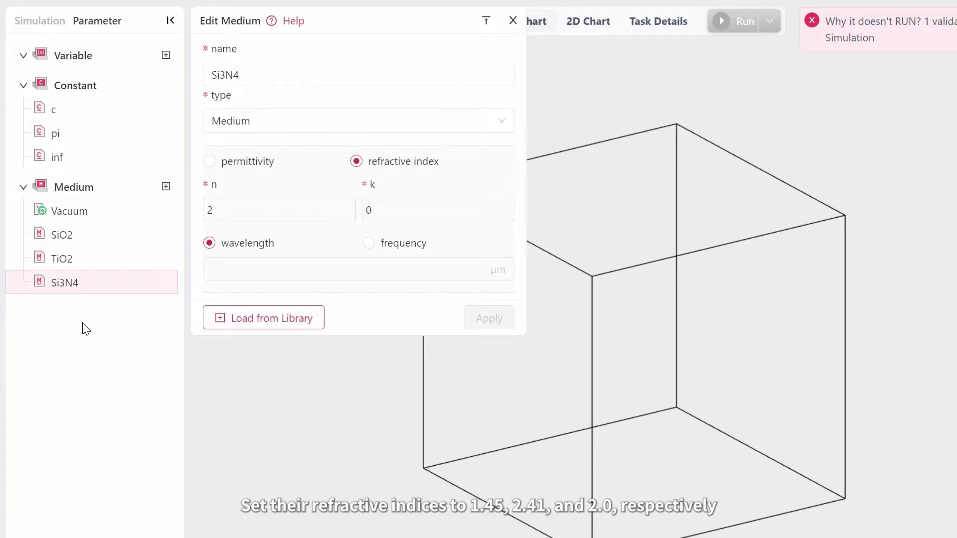
pyautogui.click(512, 22)
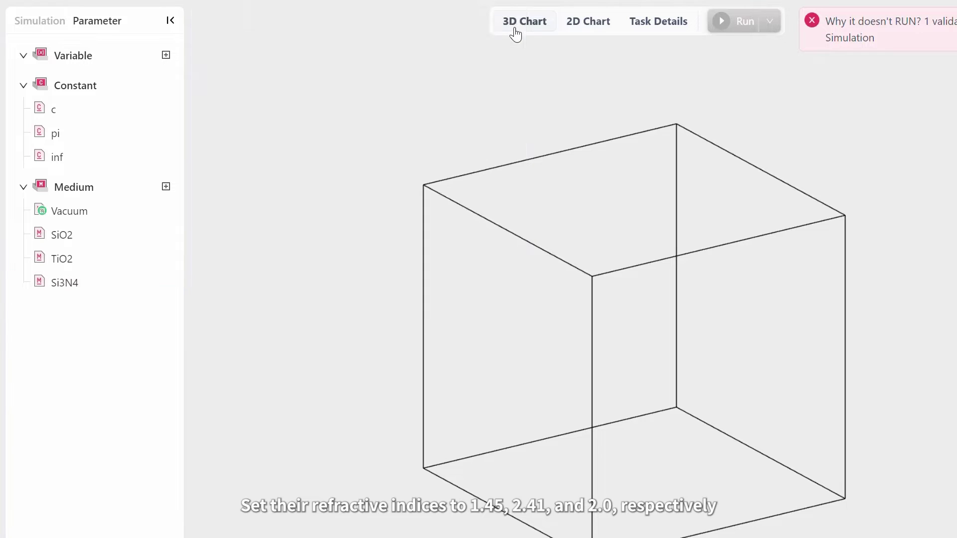
pyautogui.click(166, 55)
# Rename var0 to period, value 0.35, described 'Period of the metasurface unit cell (um).'.
pyautogui.click(243, 74)
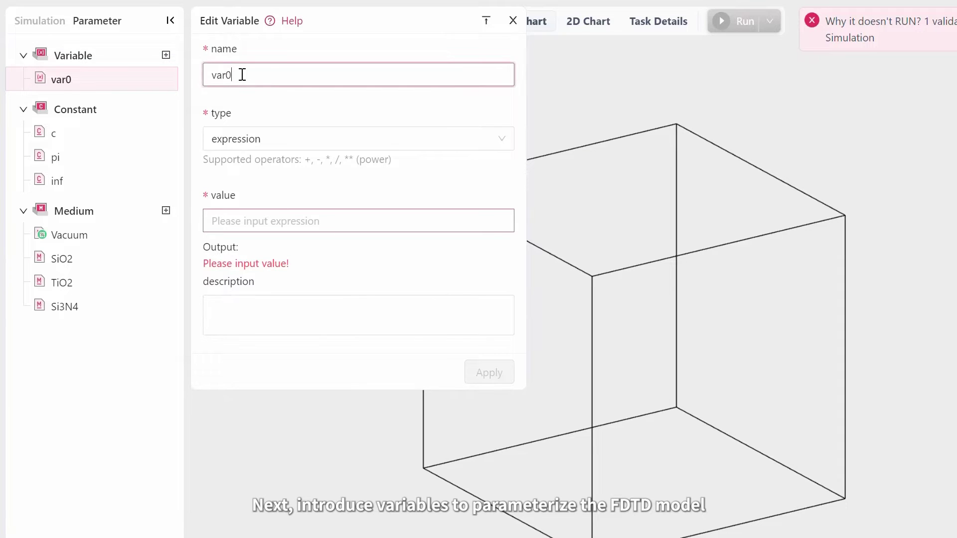
pyautogui.doubleClick(242, 75)
pyautogui.write('period')
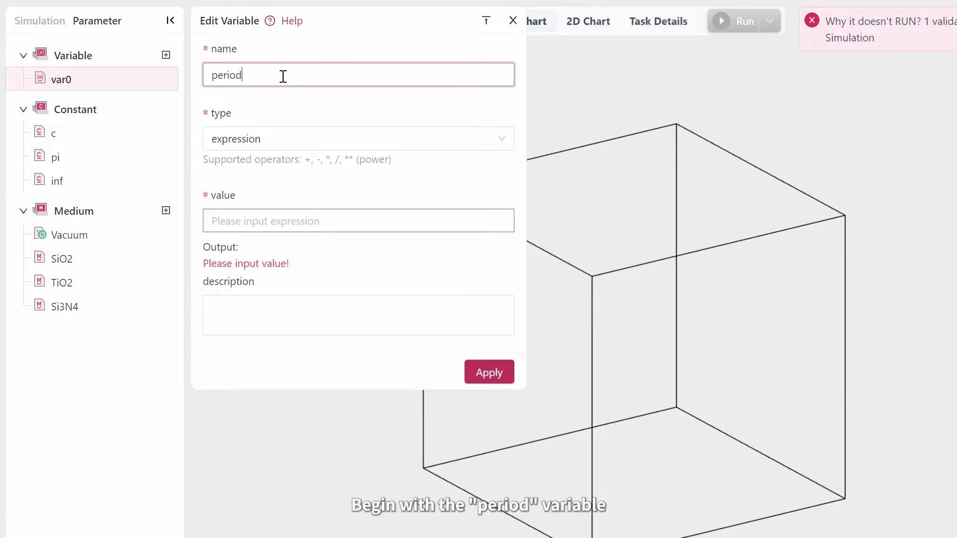
pyautogui.click(242, 218)
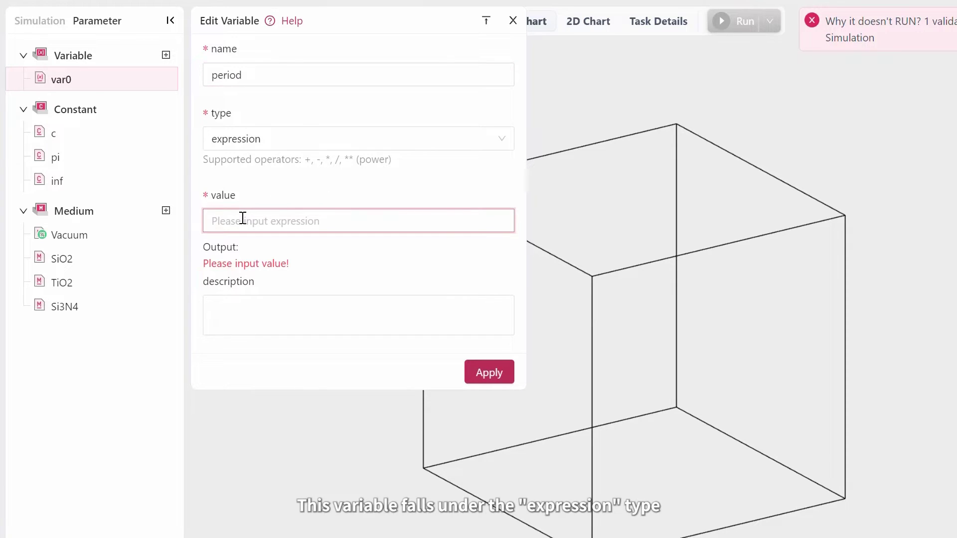
pyautogui.write('0')
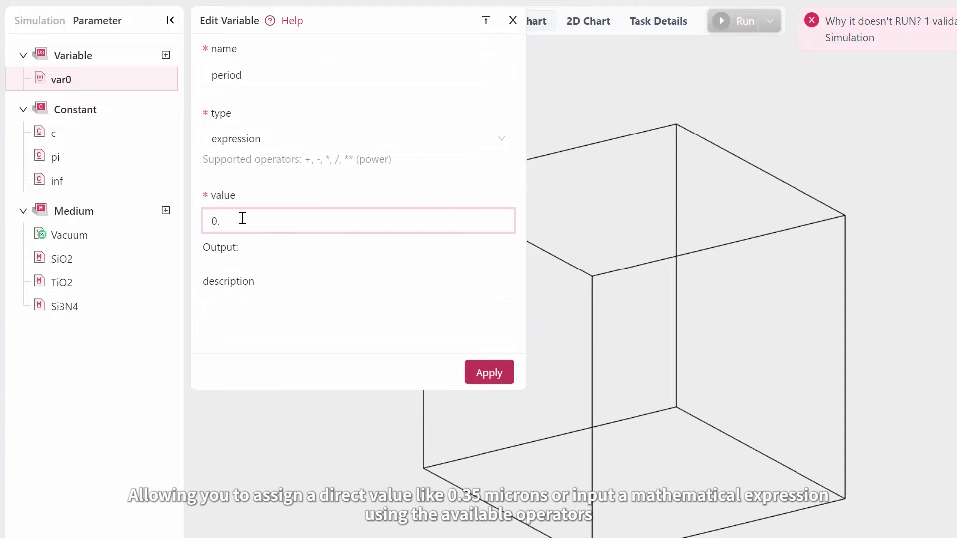
pyautogui.write('.35')
pyautogui.click(277, 311)
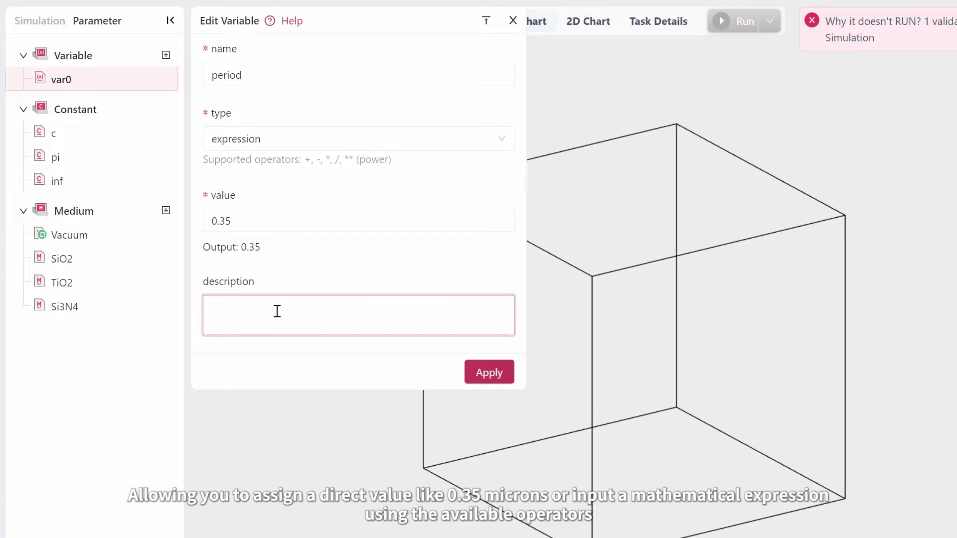
pyautogui.write('Period of')
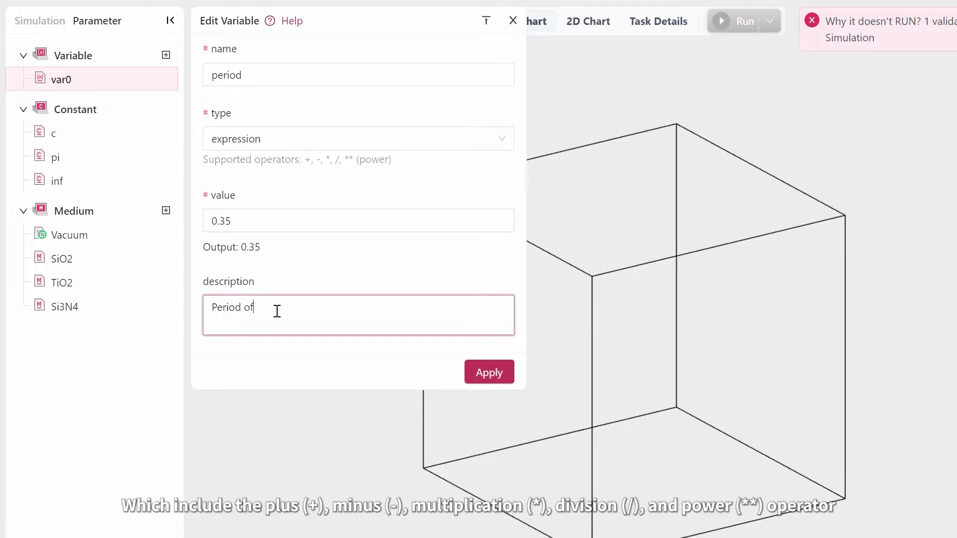
pyautogui.write(' the metasurface unit cell')
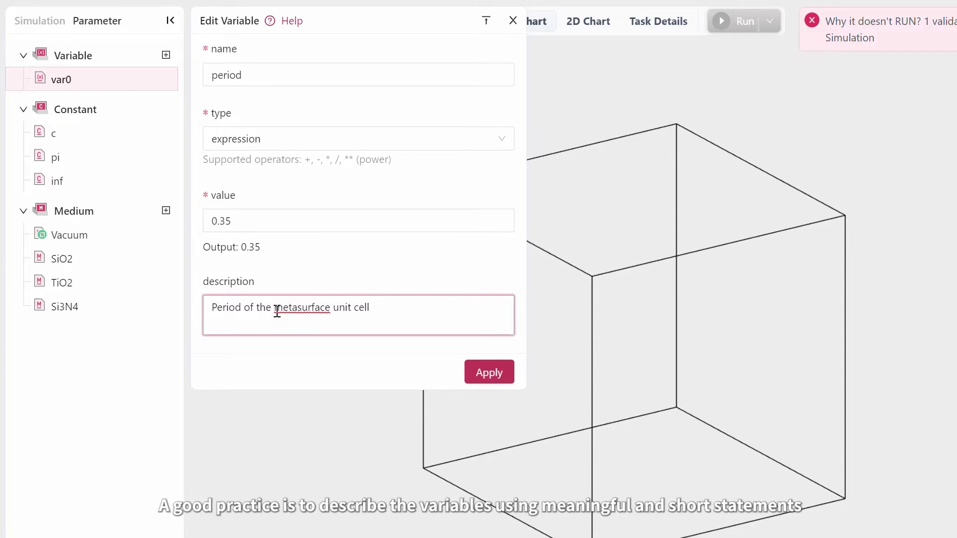
pyautogui.write(' (um).')
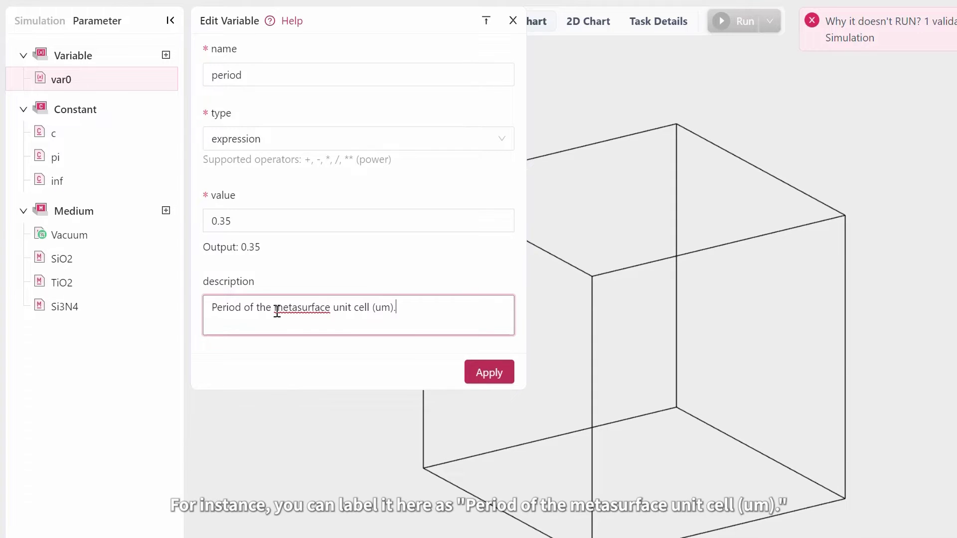
pyautogui.click(466, 371)
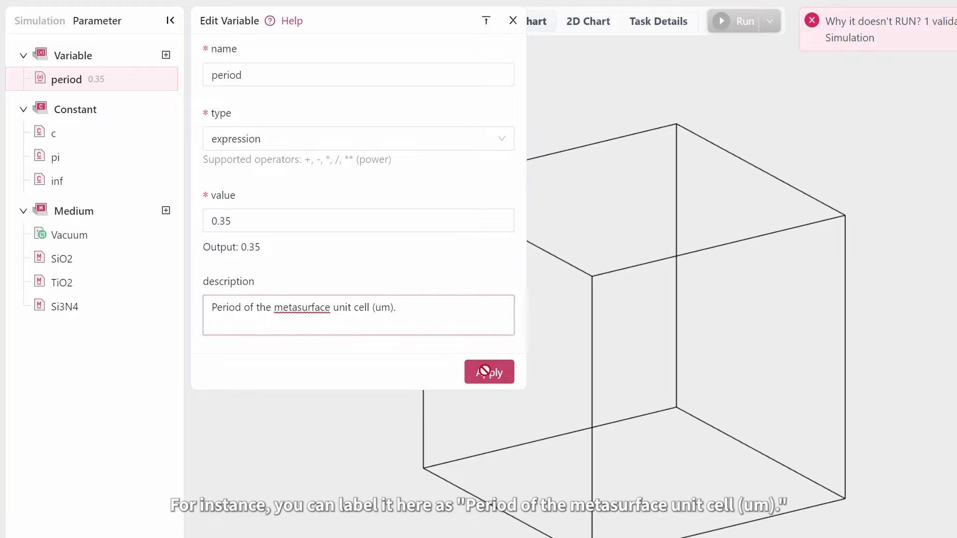
# Add variable gap = 0.15 described 'Gap between the nanoblocks (um).'.
pyautogui.click(166, 55)
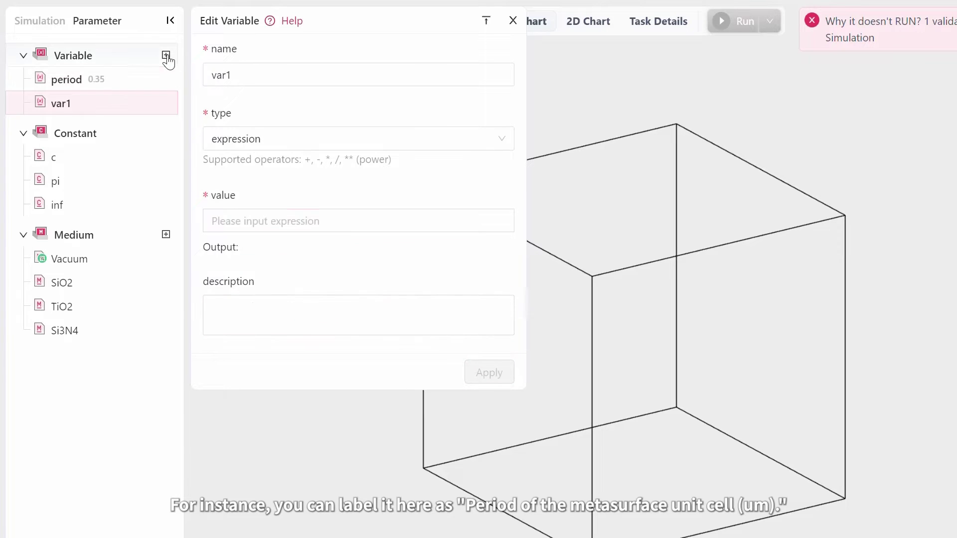
pyautogui.write('gap')
pyautogui.click(246, 216)
pyautogui.write('0.15')
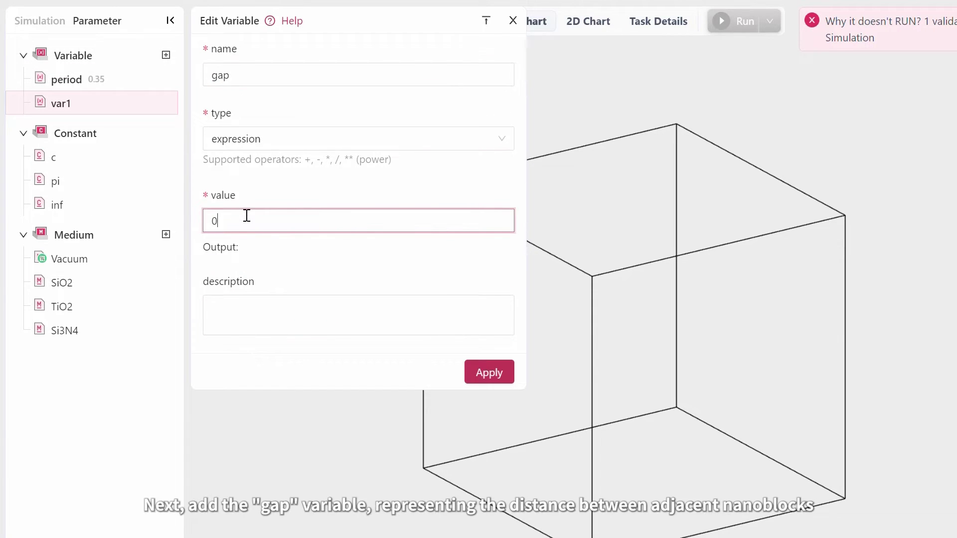
pyautogui.click(265, 306)
pyautogui.write('Gap be')
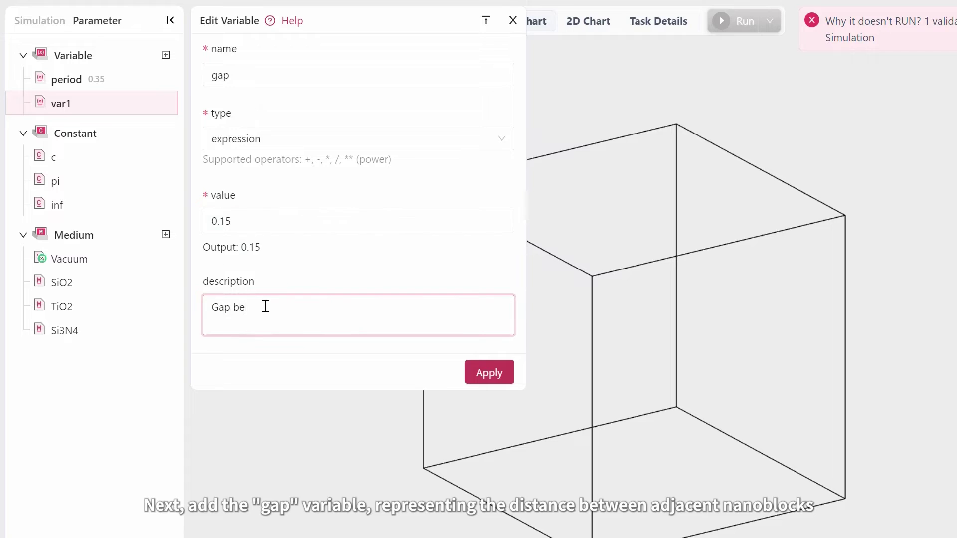
pyautogui.write('tween the nanoblocks (um).')
pyautogui.press('Return')
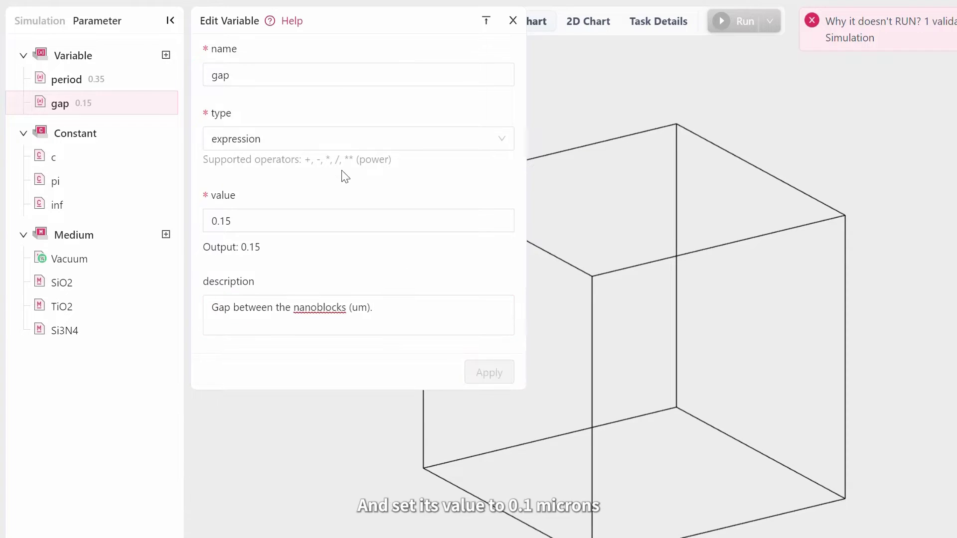
# Add variable width = period - gap described 'Width of the nanoblocks (um)'.
pyautogui.click(166, 56)
pyautogui.doubleClick(213, 75)
pyautogui.write('width')
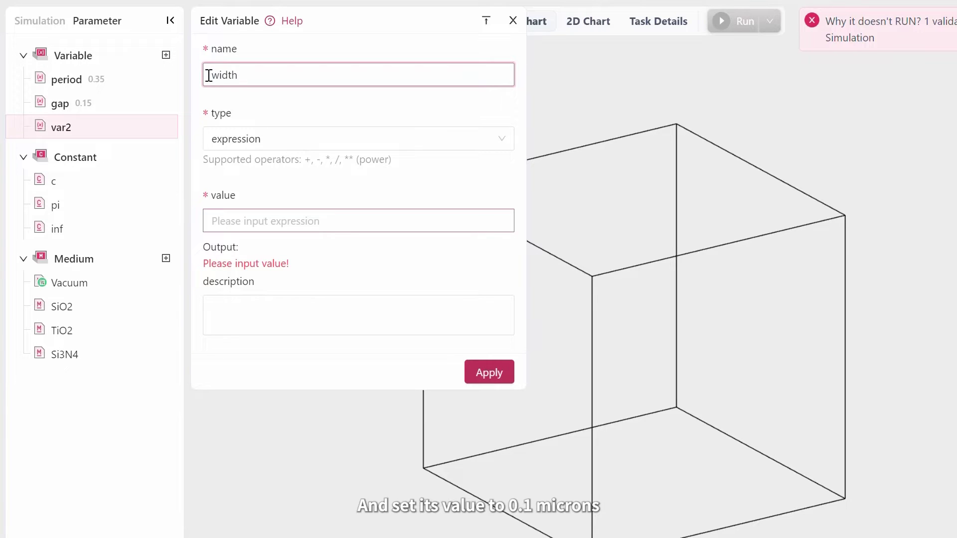
pyautogui.click(261, 219)
pyautogui.write('period - gap')
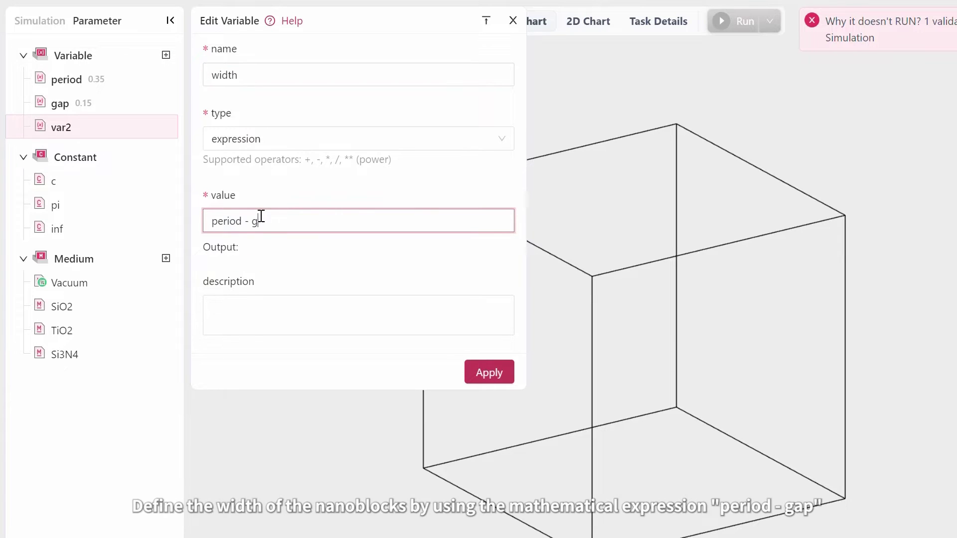
pyautogui.click(269, 304)
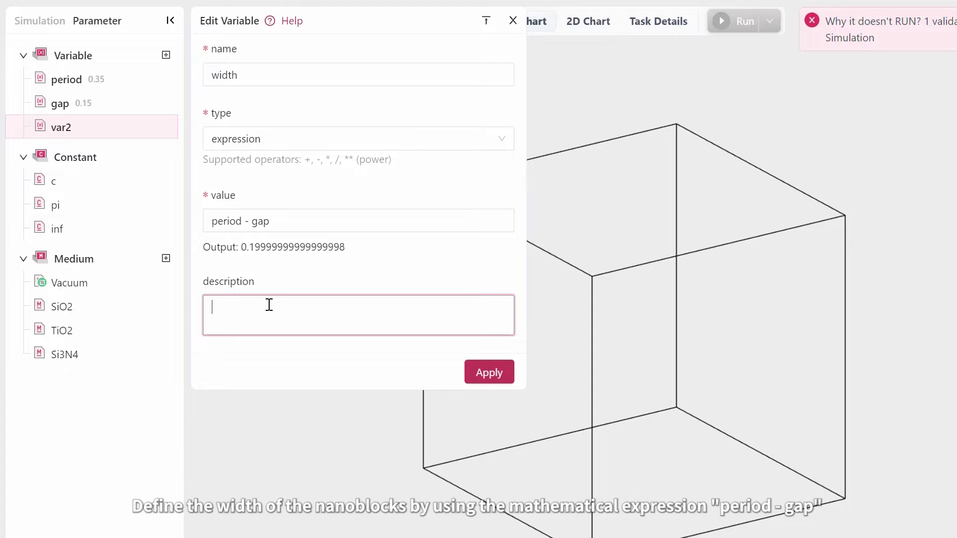
pyautogui.write('Width of the nanoblocks (um).')
pyautogui.click(489, 372)
# Add variable sio2_t = 0.1 described 'SiO2 thin film thickness (um)'.
pyautogui.click(166, 55)
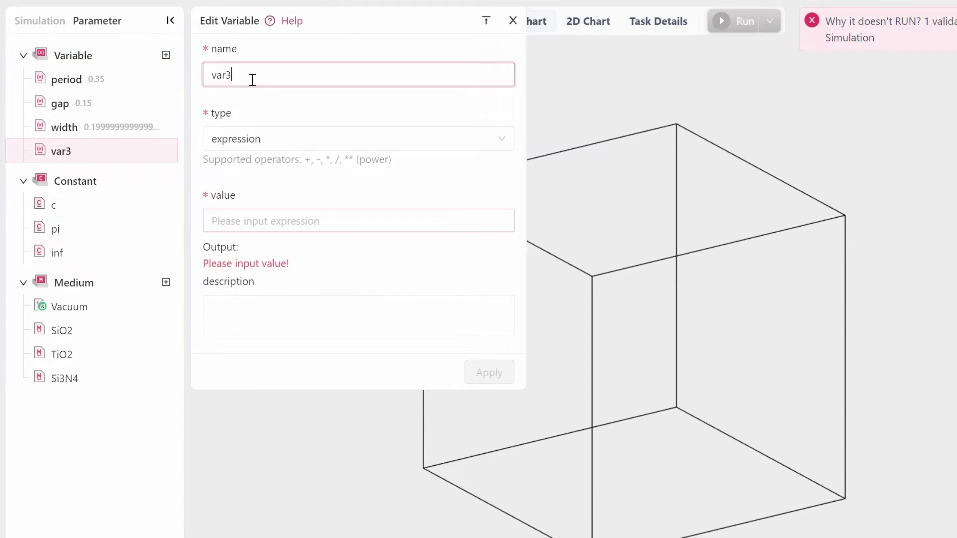
pyautogui.moveTo(252, 80); pyautogui.dragTo(207, 79)
pyautogui.write('sio2_t')
pyautogui.click(252, 211)
pyautogui.write('0.1')
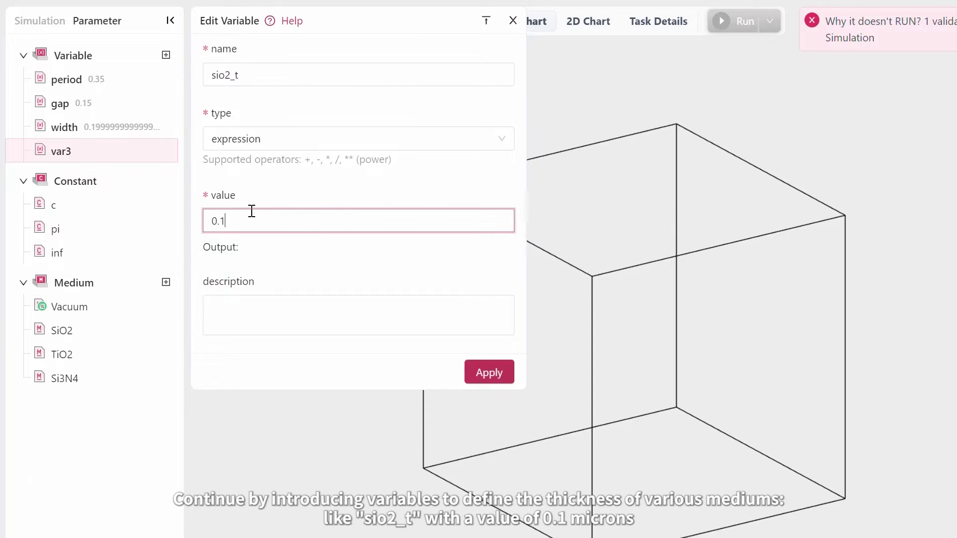
pyautogui.click(274, 306)
pyautogui.write('SiO2 thin film thickness ')
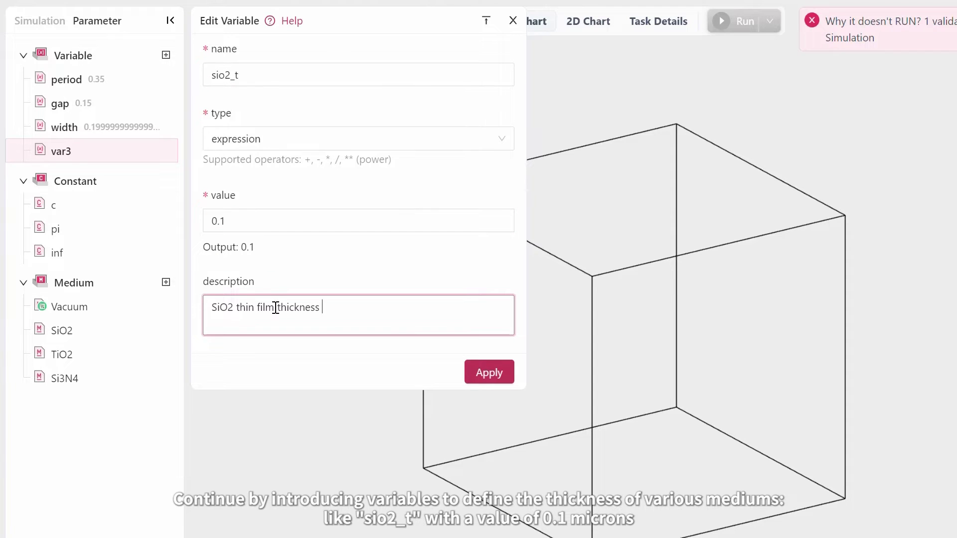
pyautogui.write('(um).')
pyautogui.click(489, 373)
pyautogui.click(513, 20)
# Duplicate sio2_t into tio2_t with value 0.14 and a TiO2 description.
pyautogui.rightClick(112, 155)
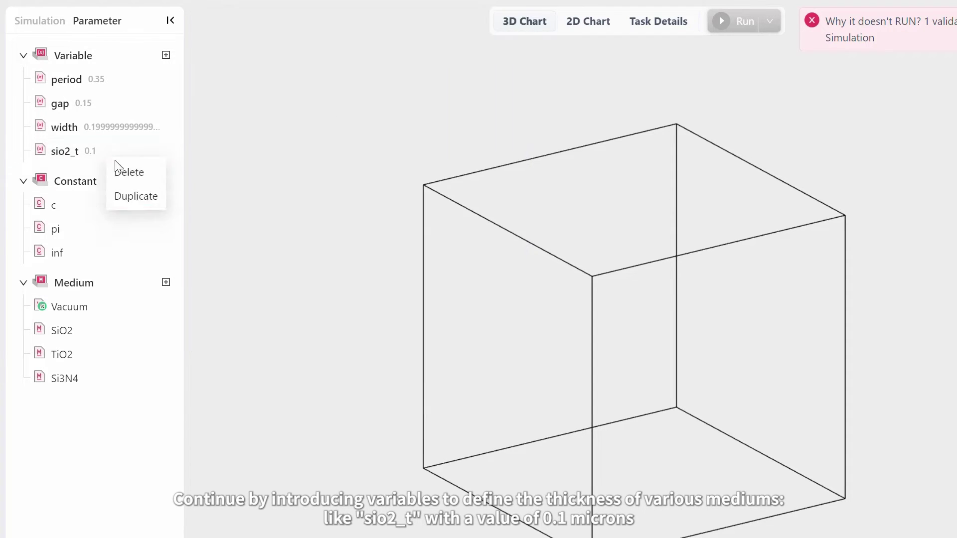
pyautogui.click(136, 196)
pyautogui.press('BackSpace')
pyautogui.press('BackSpace')
pyautogui.press('BackSpace')
pyautogui.press('BackSpace')
pyautogui.press('BackSpace')
pyautogui.press('BackSpace')
pyautogui.press('BackSpace')
pyautogui.press('BackSpace')
pyautogui.press('BackSpace')
pyautogui.press('BackSpace')
pyautogui.press('BackSpace')
pyautogui.write('tio')
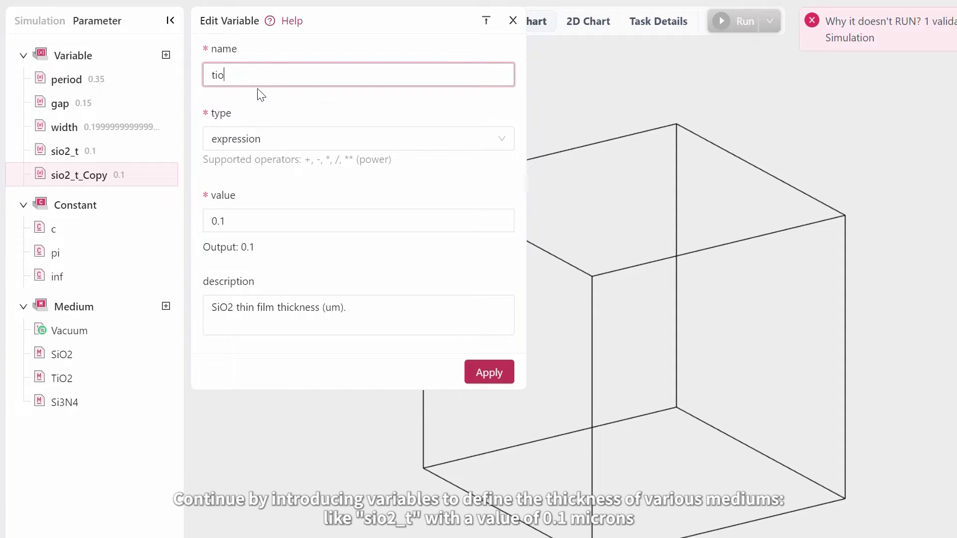
pyautogui.write('2_t')
pyautogui.click(254, 220)
pyautogui.write('4')
pyautogui.doubleClick(206, 312)
pyautogui.write('TiO2')
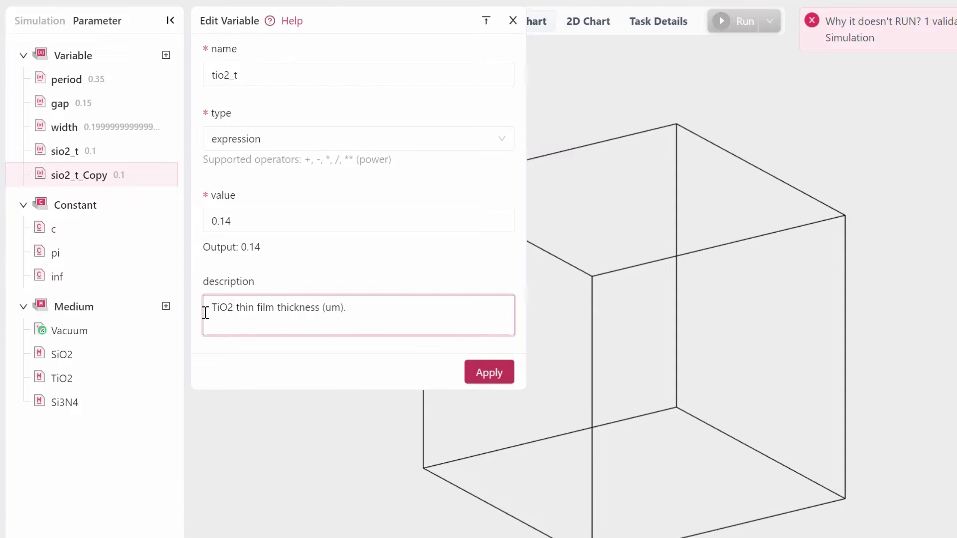
pyautogui.click(485, 377)
pyautogui.click(513, 21)
# Duplicate tio2_t into si3n4_t with value 0.06 and an Si3N4 description.
pyautogui.rightClick(70, 177)
pyautogui.click(102, 218)
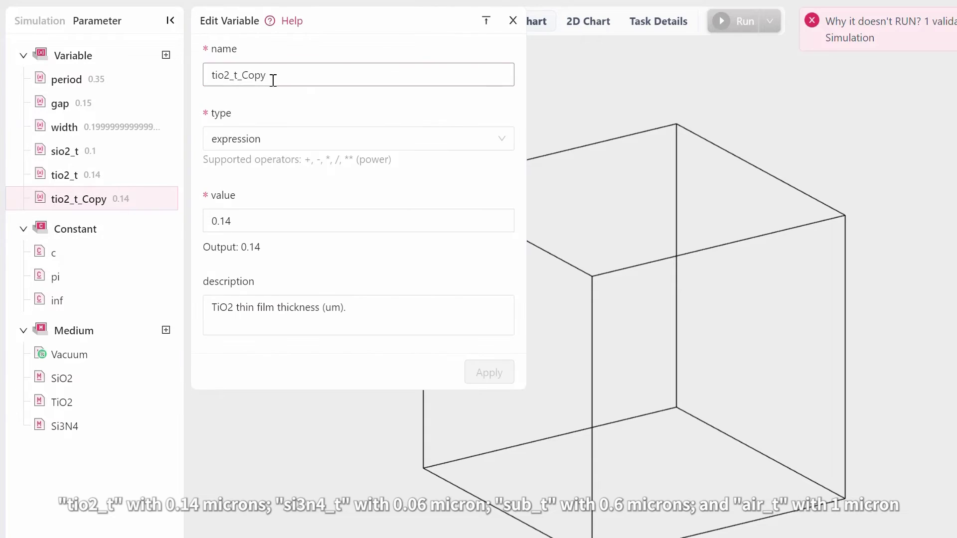
pyautogui.doubleClick(273, 80)
pyautogui.write('si3n4_t')
pyautogui.click(240, 219)
pyautogui.press('BackSpace')
pyautogui.press('BackSpace')
pyautogui.write('0')
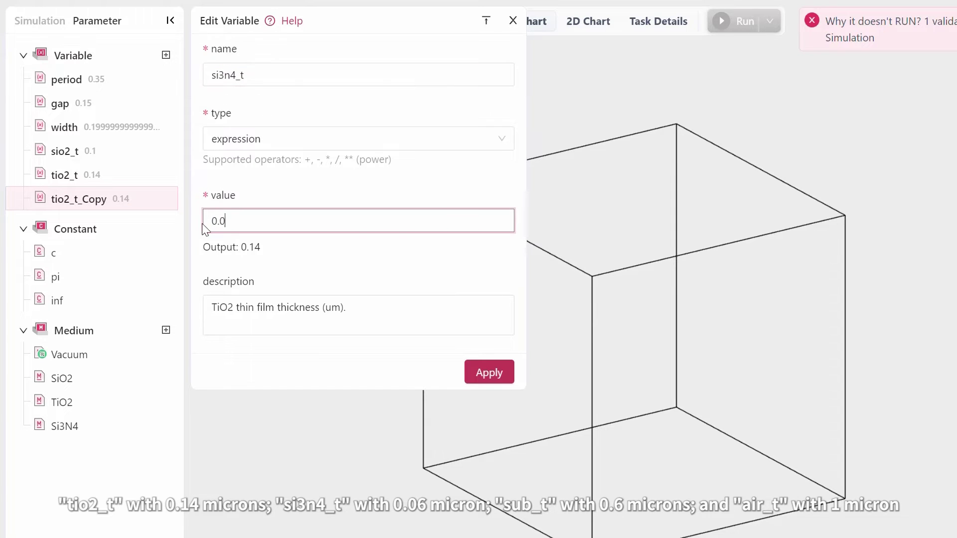
pyautogui.write('6')
pyautogui.doubleClick(222, 308)
pyautogui.write('Si3N4')
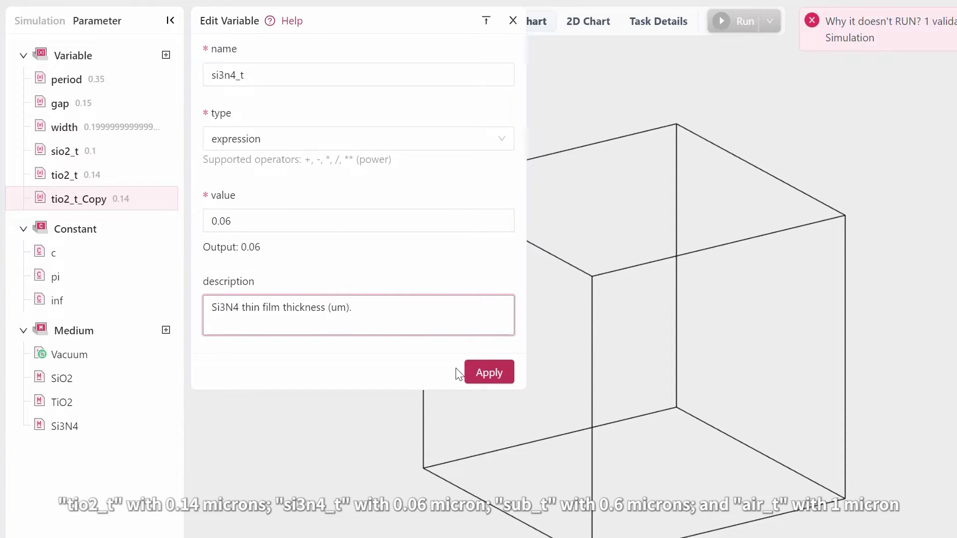
pyautogui.click(486, 373)
pyautogui.click(512, 20)
# Add variable sub_t = 0.6 described 'Substrate thickness (um)'.
pyautogui.click(166, 54)
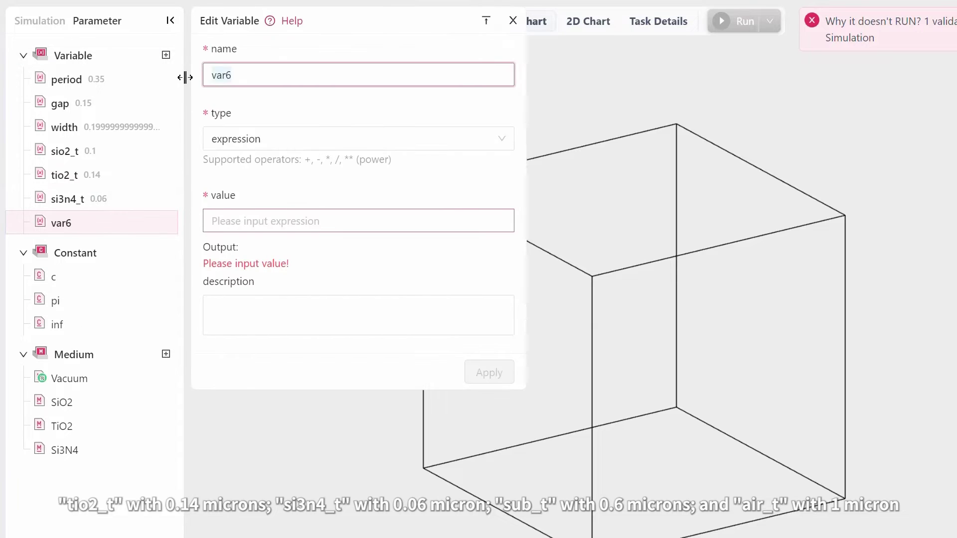
pyautogui.write('sub_t')
pyautogui.click(241, 220)
pyautogui.write('0.6')
pyautogui.click(244, 304)
pyautogui.write('Substr')
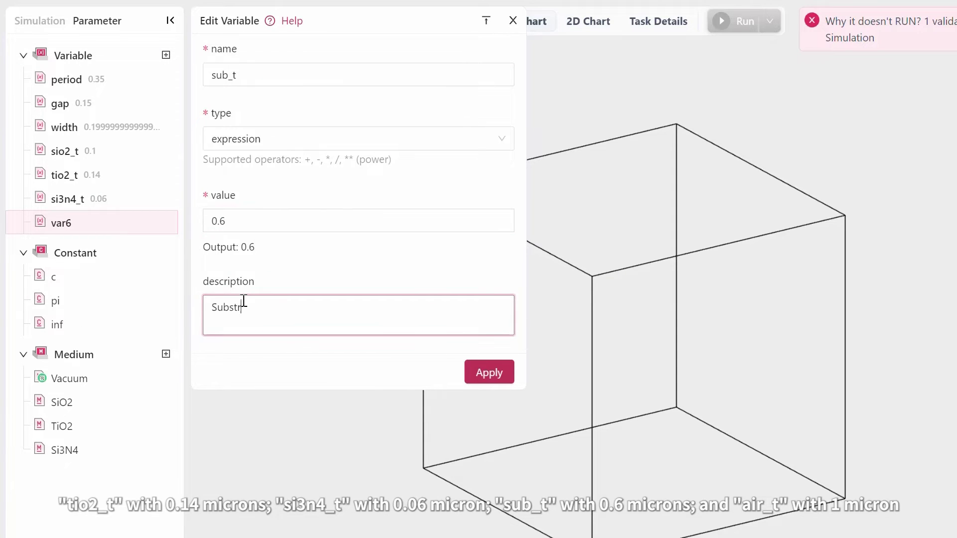
pyautogui.write('ate thickness (um).')
pyautogui.click(489, 373)
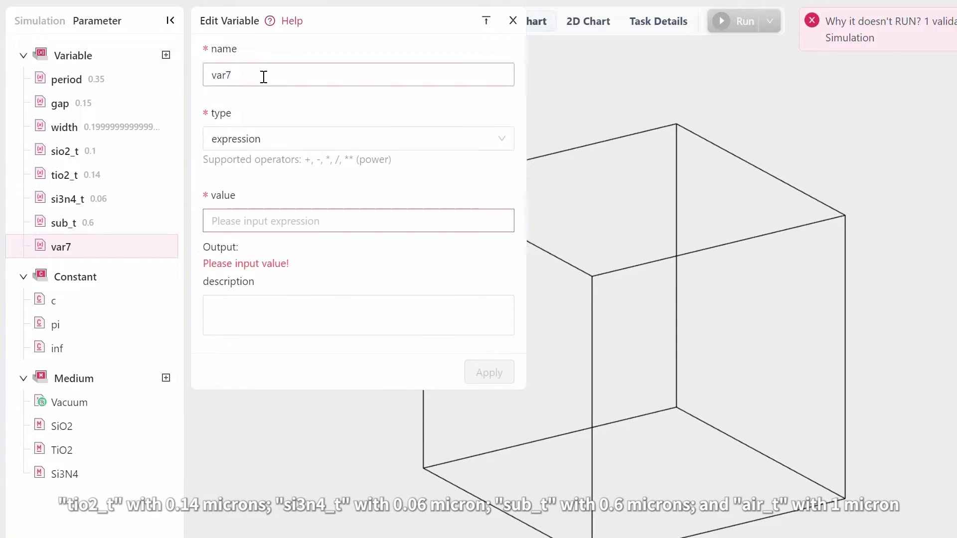
# Add variable air_t = 1 described 'Air layer thickness (um).'.
pyautogui.doubleClick(264, 76)
pyautogui.write('air_t')
pyautogui.click(251, 219)
pyautogui.write('1')
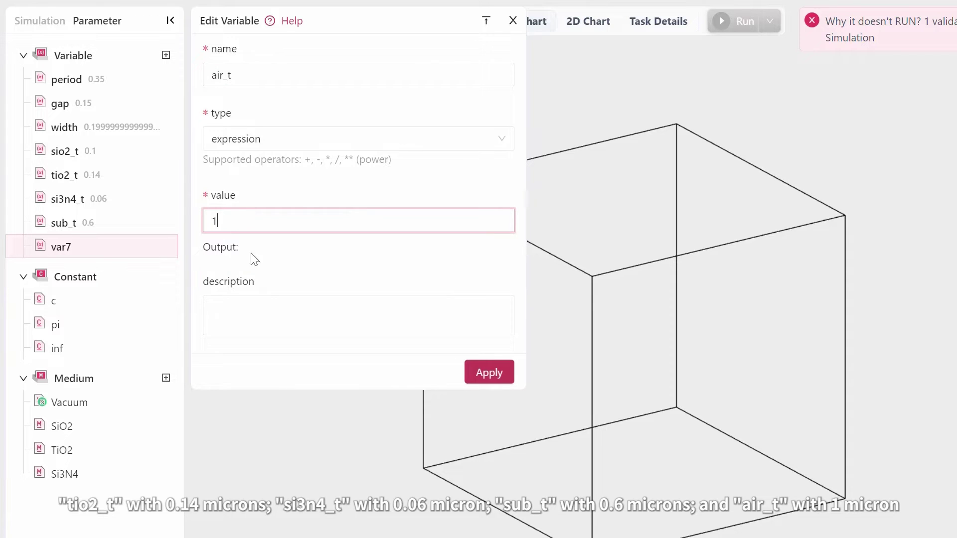
pyautogui.click(243, 304)
pyautogui.write('Air layer thickness (um).')
pyautogui.click(489, 373)
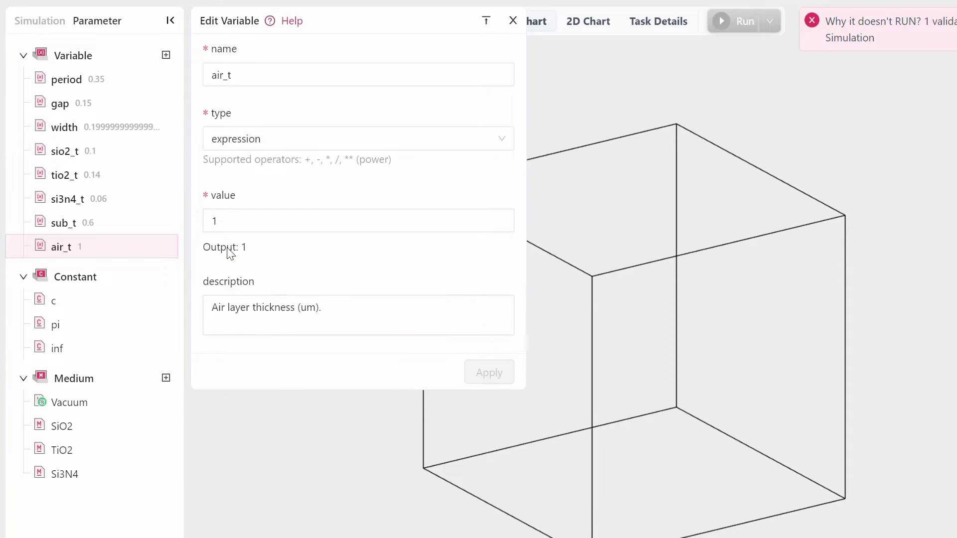
# Add variable wl_min = 0.4 described 'Minimum simulation wavelength (um).'.
pyautogui.click(166, 55)
pyautogui.doubleClick(248, 75)
pyautogui.write('wl_min')
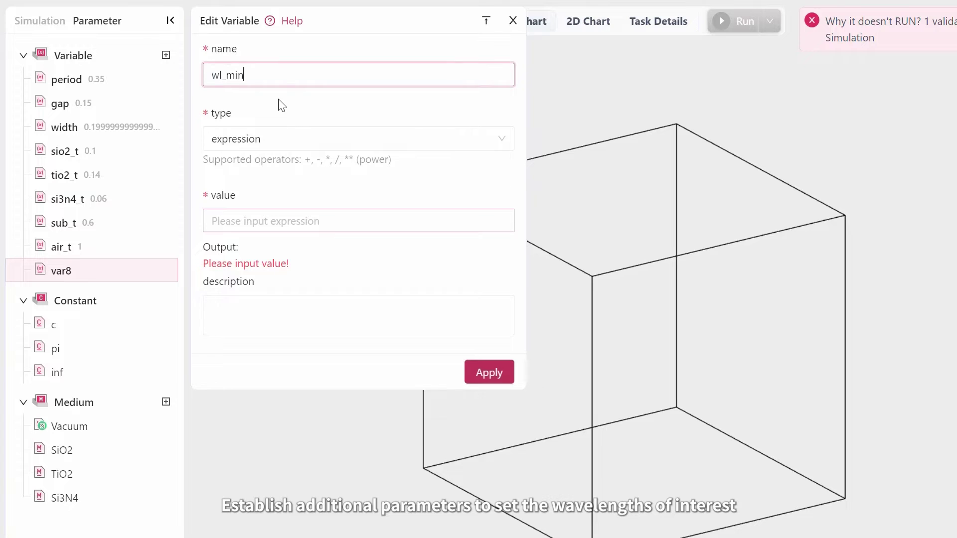
pyautogui.click(260, 220)
pyautogui.write('0.4')
pyautogui.click(243, 306)
pyautogui.write('Minimum simulation wavelength (um).')
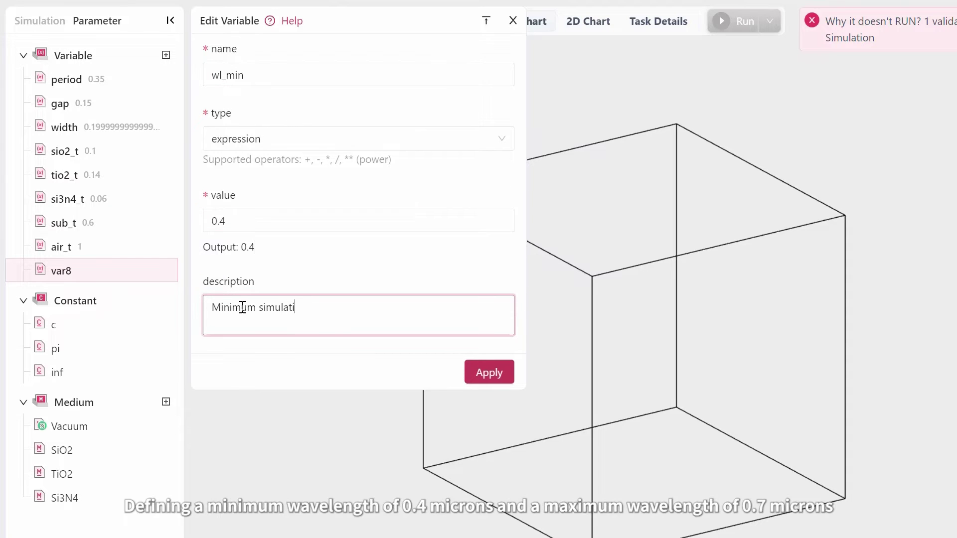
pyautogui.click(115, 277)
# Copy wl_min into wl_max with value 0.7 and select 'Minimum' in its description.
pyautogui.hotkey('ctrl', 'c')
pyautogui.hotkey('ctrl', 'v')
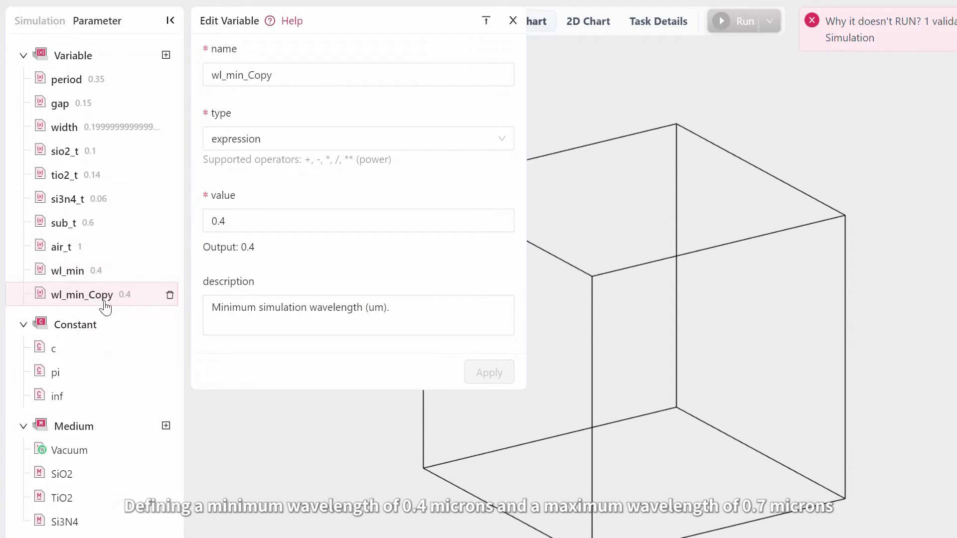
pyautogui.moveTo(230, 75); pyautogui.dragTo(272, 75)
pyautogui.write('max')
pyautogui.click(239, 220)
pyautogui.press('BackSpace')
pyautogui.write('7')
pyautogui.moveTo(255, 306); pyautogui.dragTo(210, 307)
# Save wl_max with 'Maximum' description; add wl_c = (wl_min + wl_max)/2 as central wavelength.
pyautogui.write('Maximum')
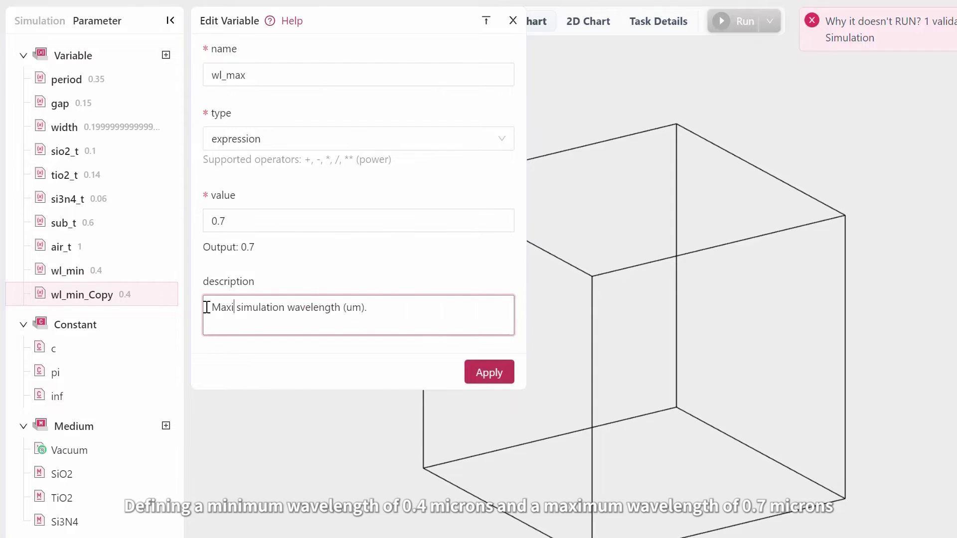
pyautogui.click(490, 372)
pyautogui.click(166, 54)
pyautogui.write('wl_c')
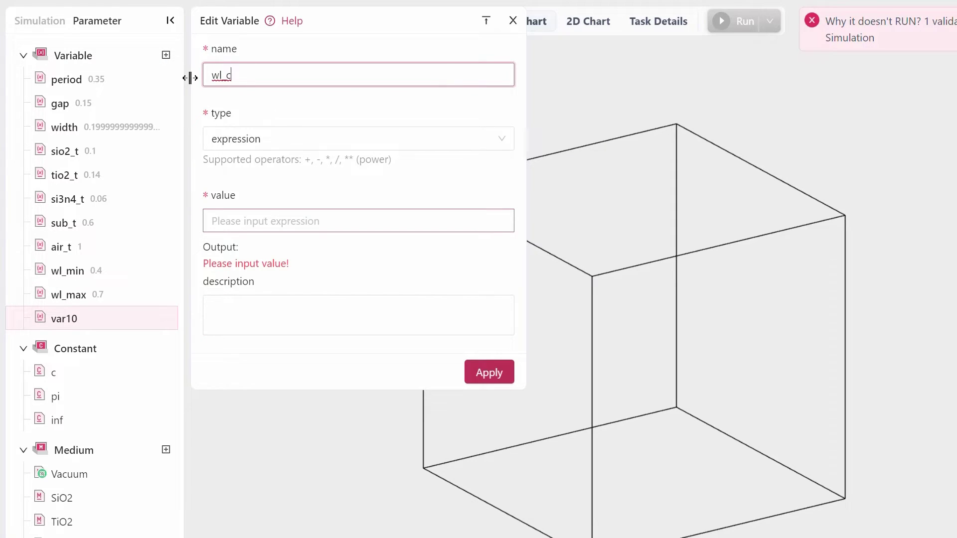
pyautogui.click(255, 221)
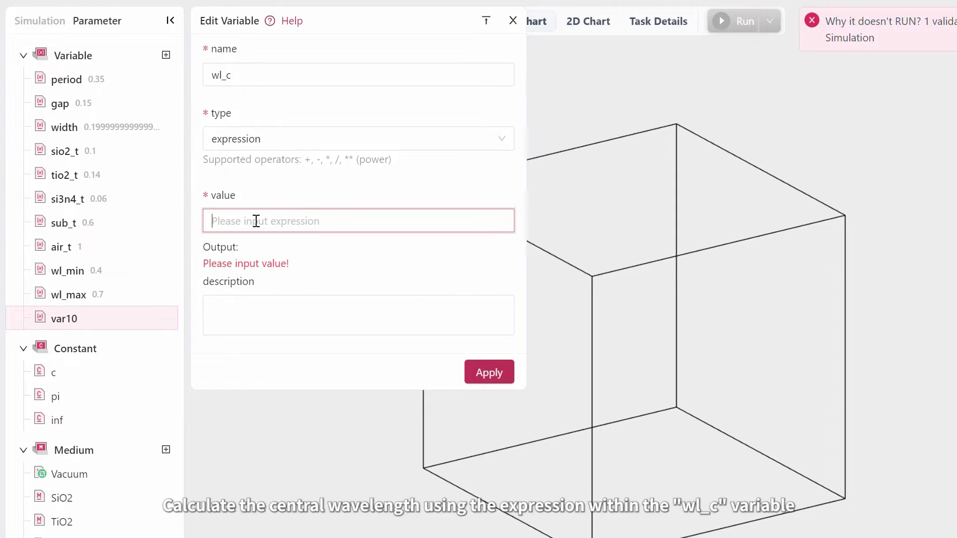
pyautogui.write('(wl')
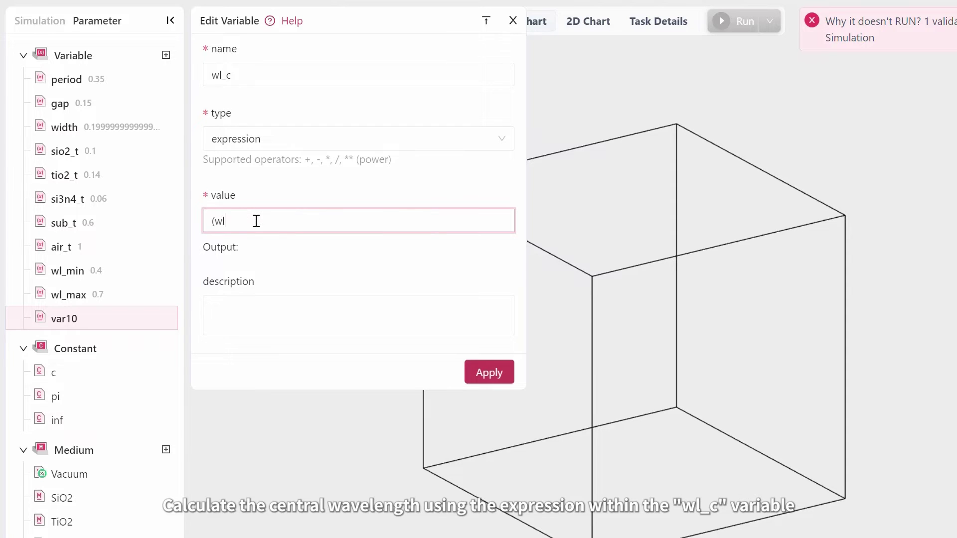
pyautogui.write('_min + wl_max)/2')
pyautogui.click(291, 304)
pyautogui.write('C')
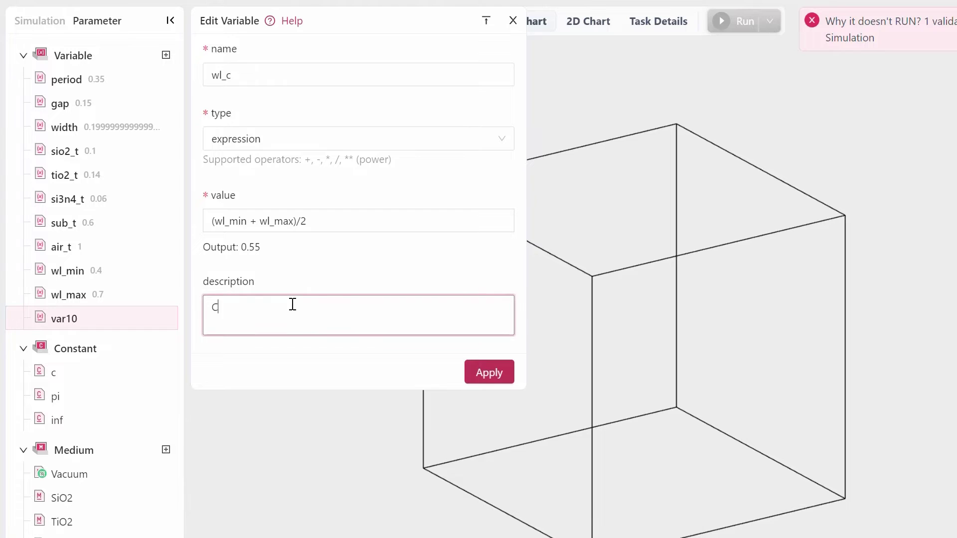
pyautogui.write('entral simulation wavelength (um).')
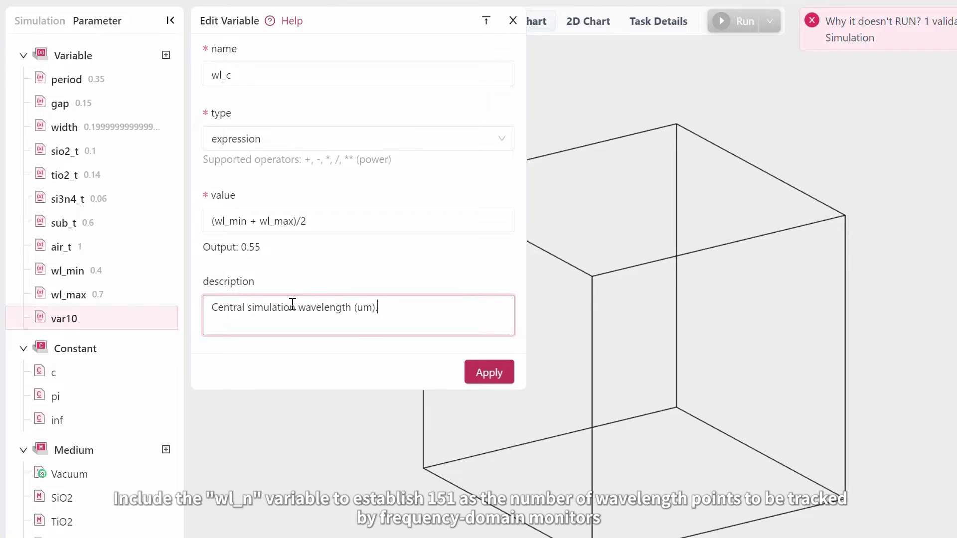
pyautogui.click(489, 372)
# Add variable wl_n = 151 described as number of frequency points for monitors.
pyautogui.click(166, 55)
pyautogui.doubleClick(221, 74)
pyautogui.write('wl_n')
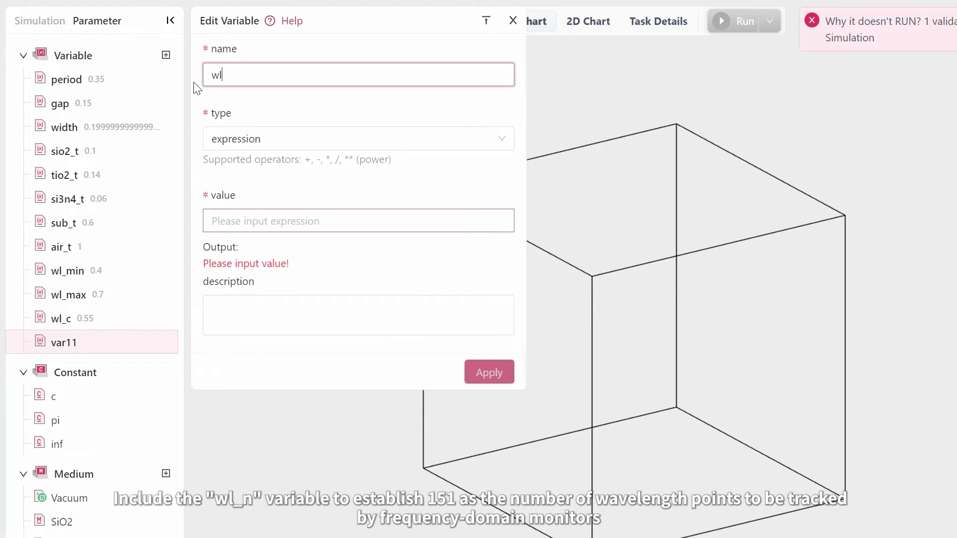
pyautogui.click(266, 221)
pyautogui.write('151')
pyautogui.click(280, 306)
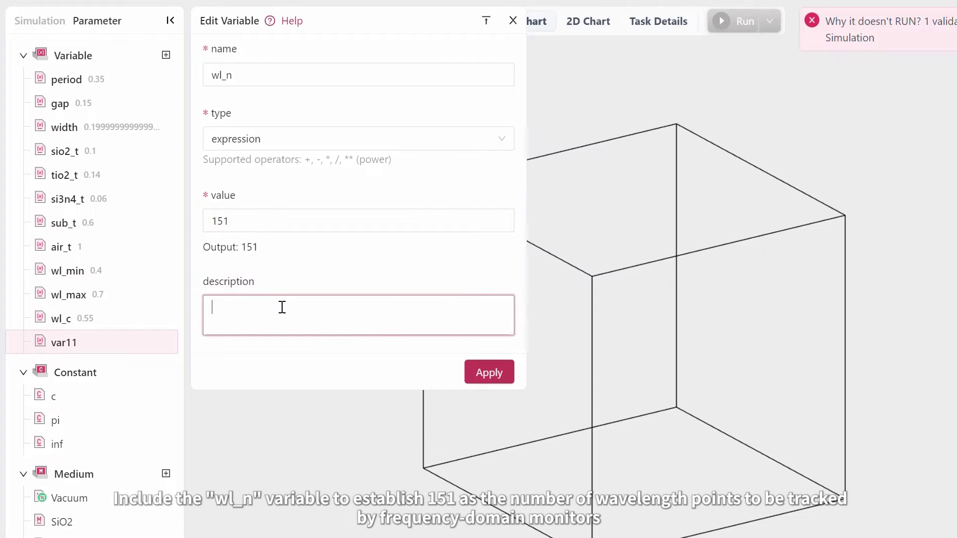
pyautogui.write('Number of frequency points to record ')
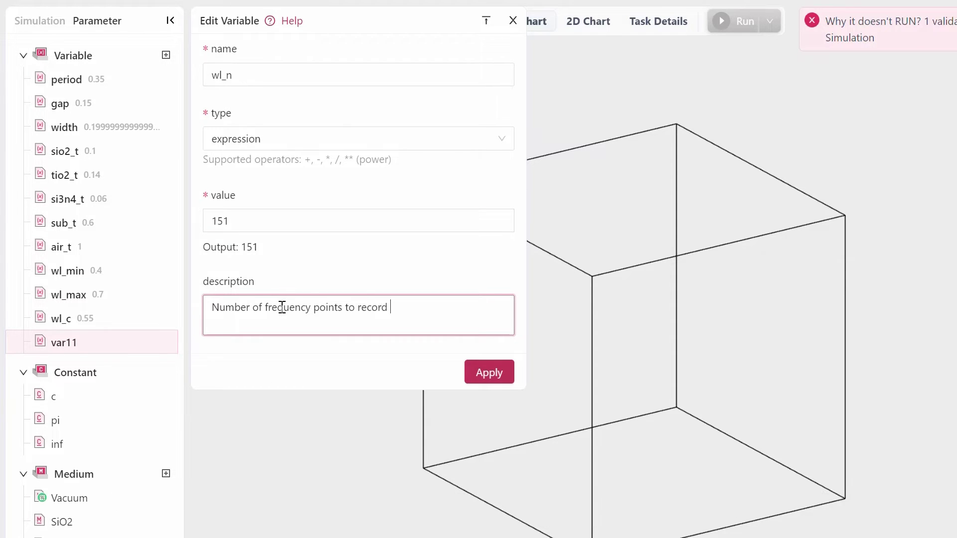
pyautogui.write('fields in monitors.')
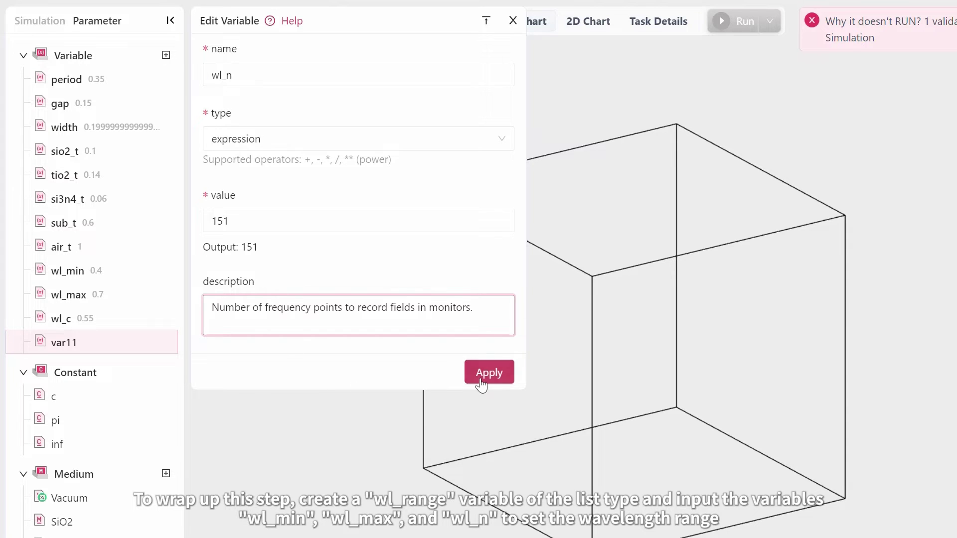
pyautogui.click(489, 372)
# Add list variable wl_range from wl_min to wl_max with wl_n points, then close the editor.
pyautogui.click(166, 55)
pyautogui.write('wl_range')
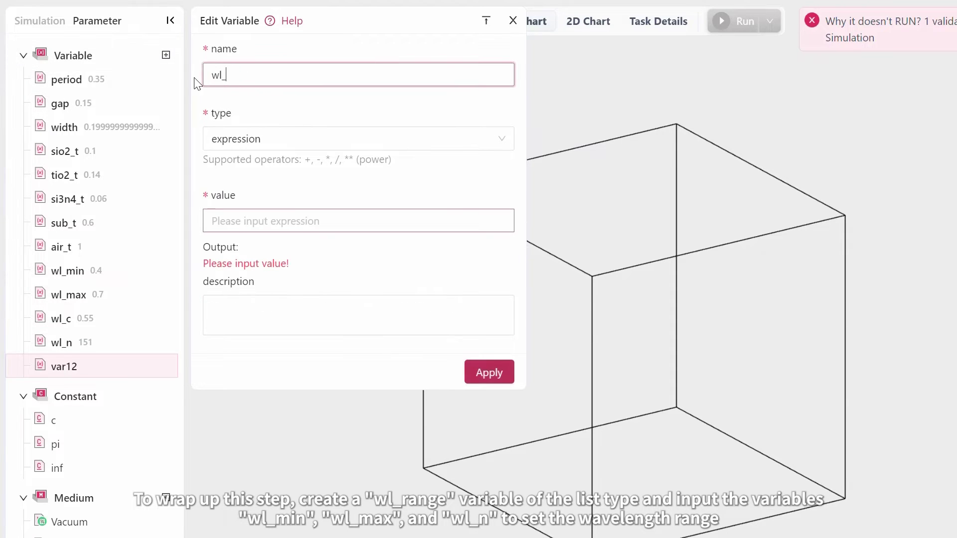
pyautogui.click(277, 139)
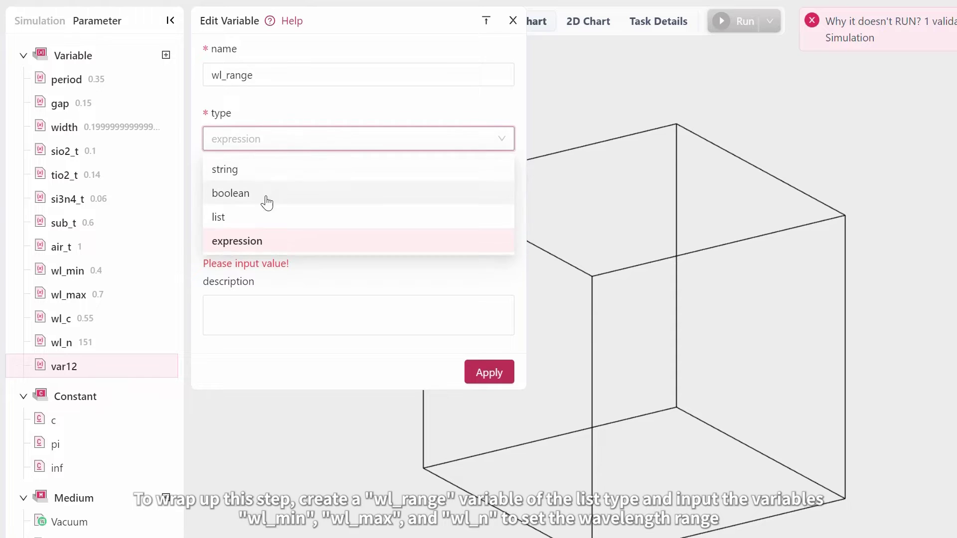
pyautogui.click(252, 218)
pyautogui.click(290, 265)
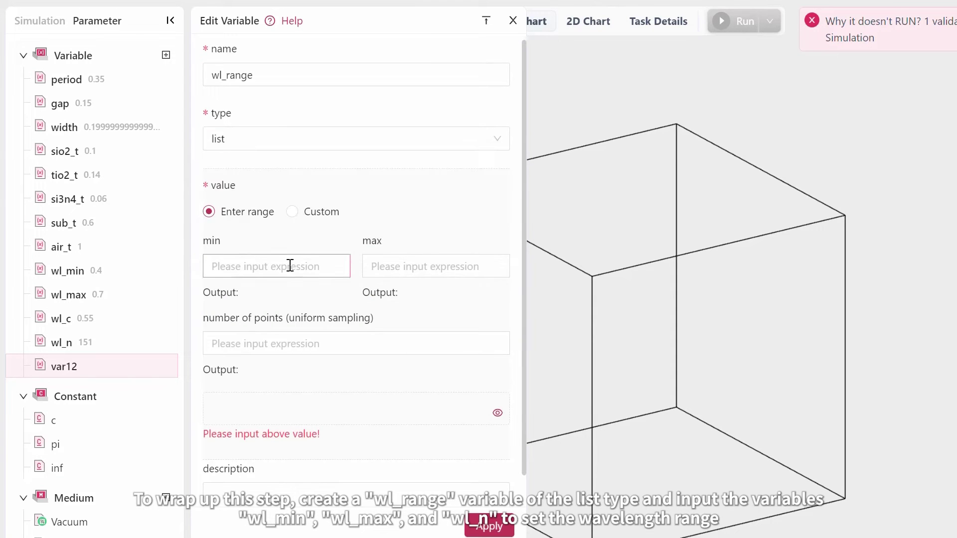
pyautogui.write('wl_min')
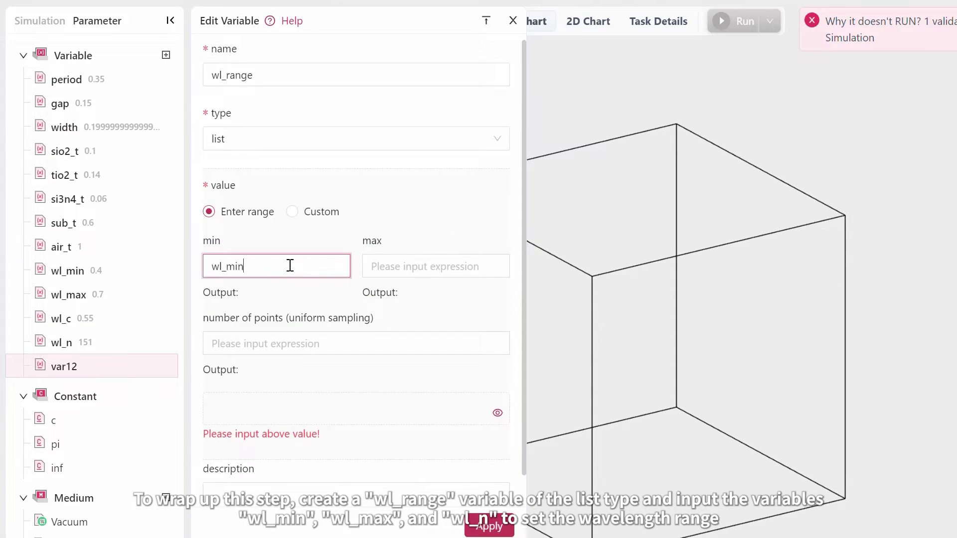
pyautogui.press('Tab')
pyautogui.write('wl_max')
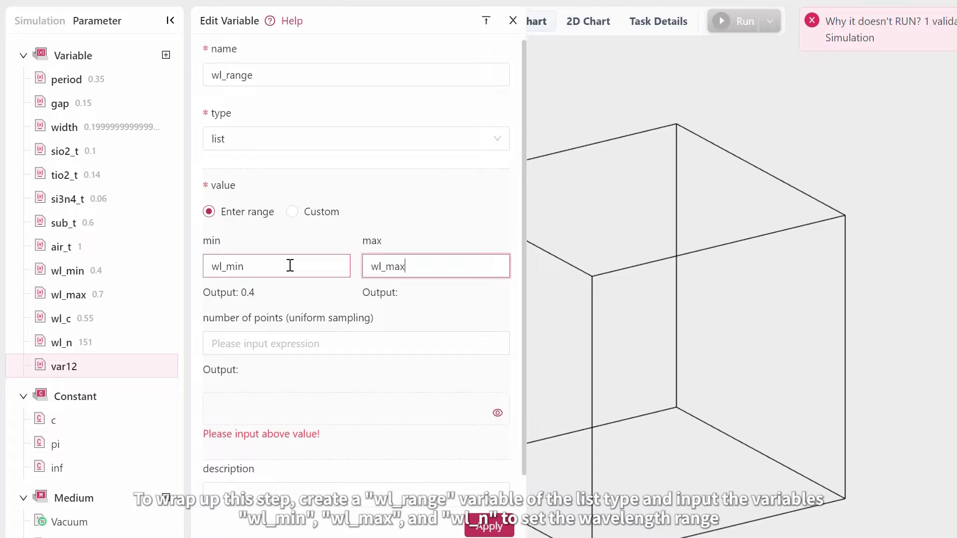
pyautogui.click(289, 342)
pyautogui.write('wl_n')
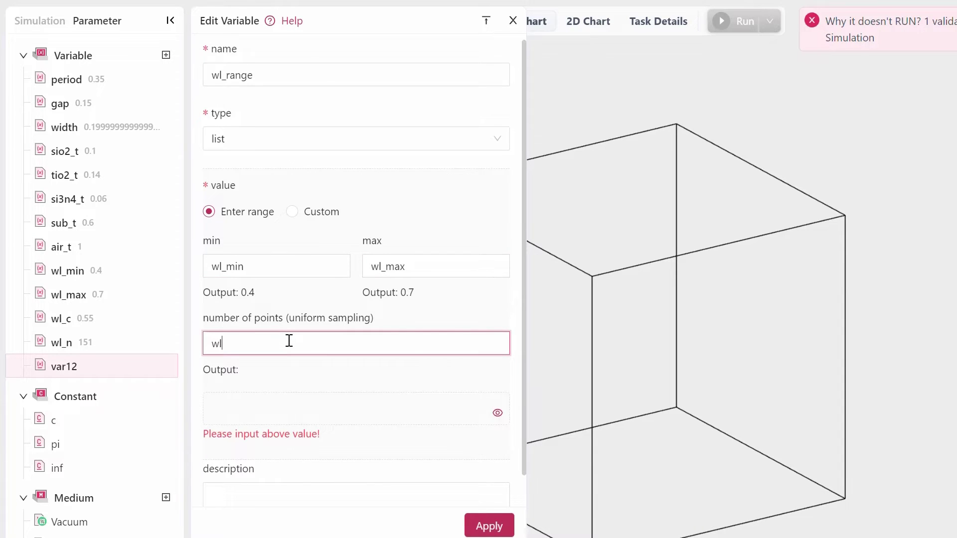
pyautogui.click(277, 377)
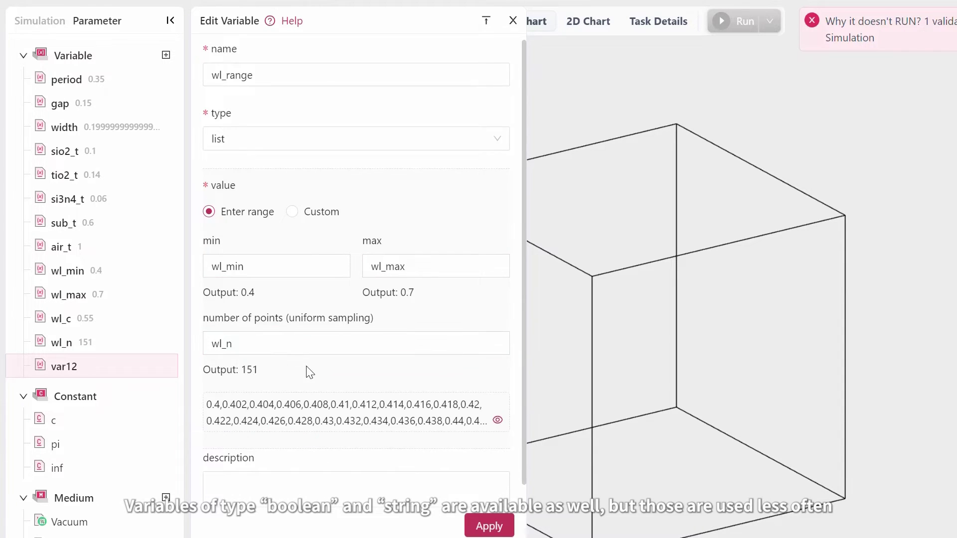
pyautogui.click(485, 527)
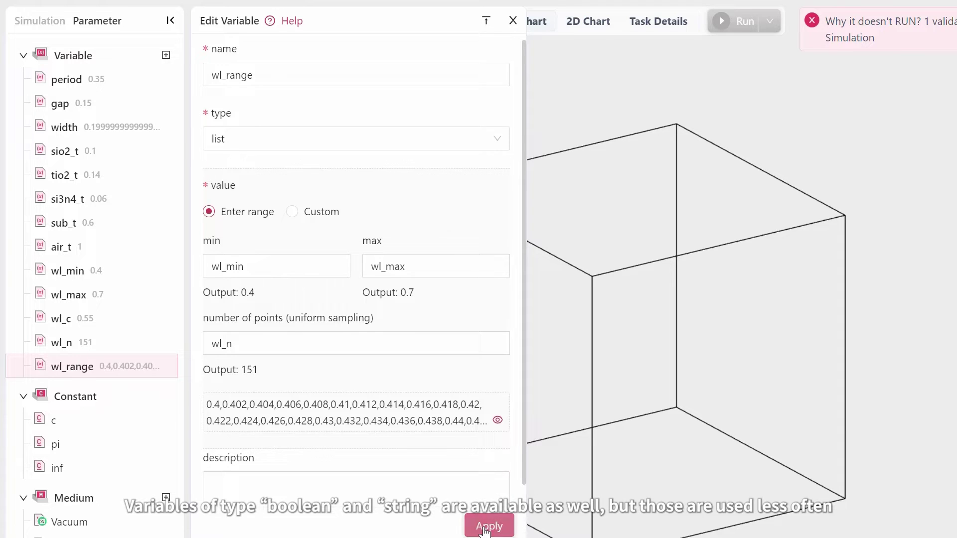
pyautogui.click(513, 23)
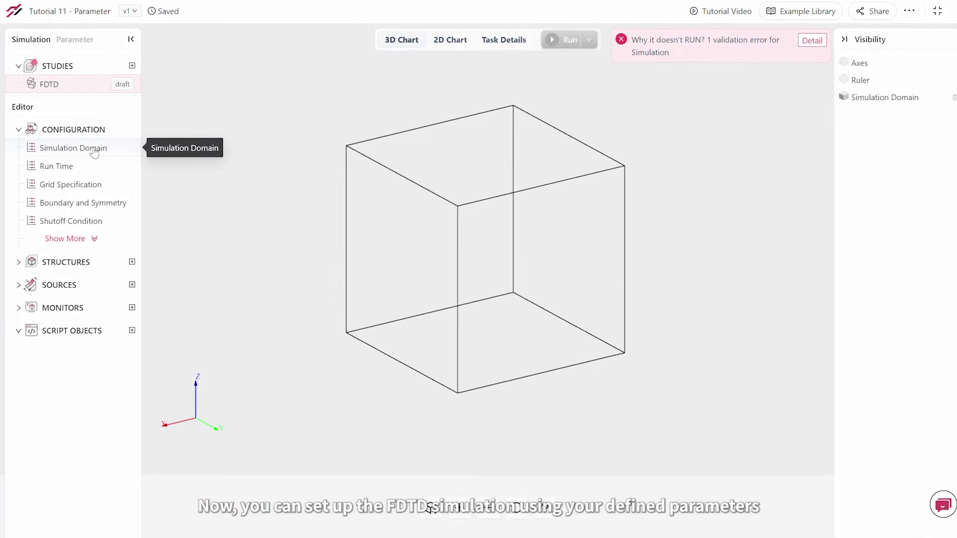
# Set the simulation domain size to period × period × size_z (0.35 × 0.35 × 1.9 µm).
pyautogui.click(127, 148)
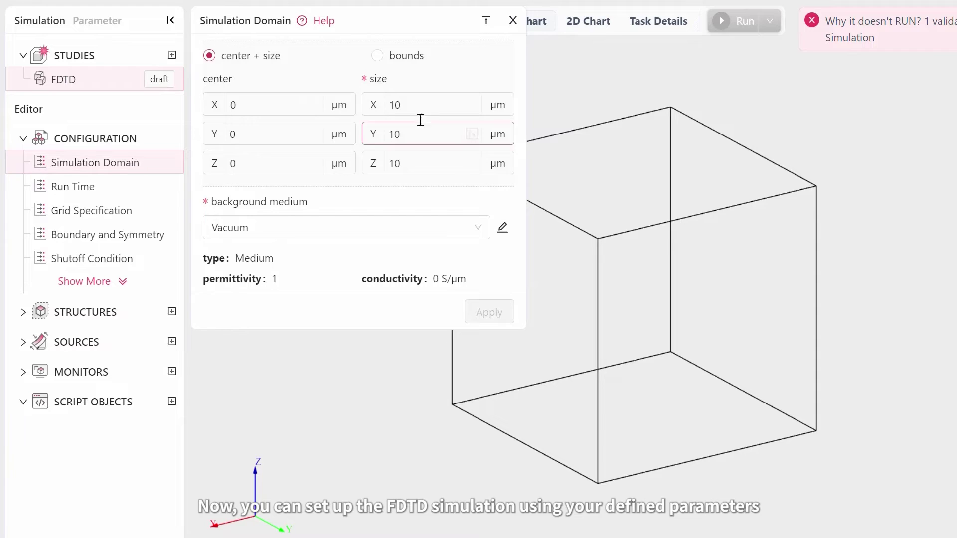
pyautogui.click(435, 107)
pyautogui.moveTo(439, 105); pyautogui.dragTo(385, 113)
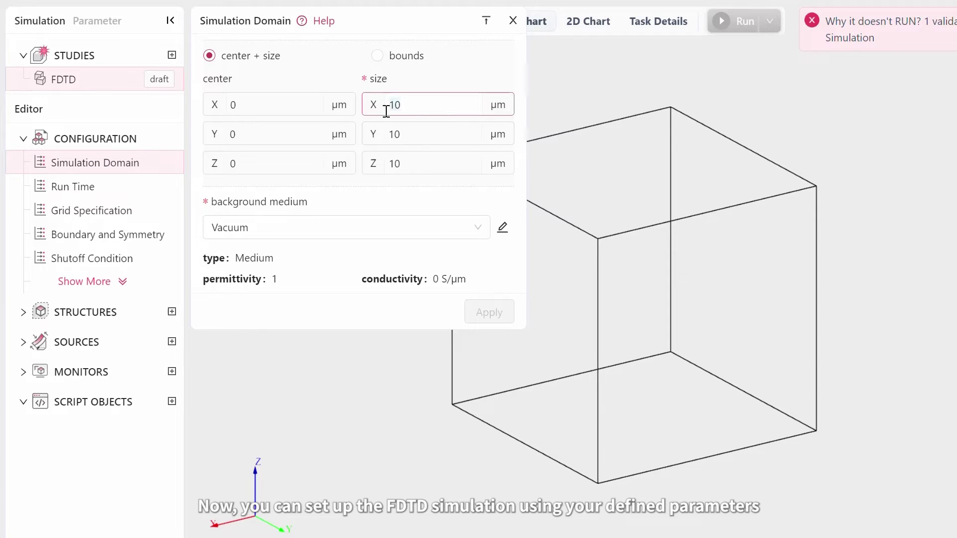
pyautogui.write('period')
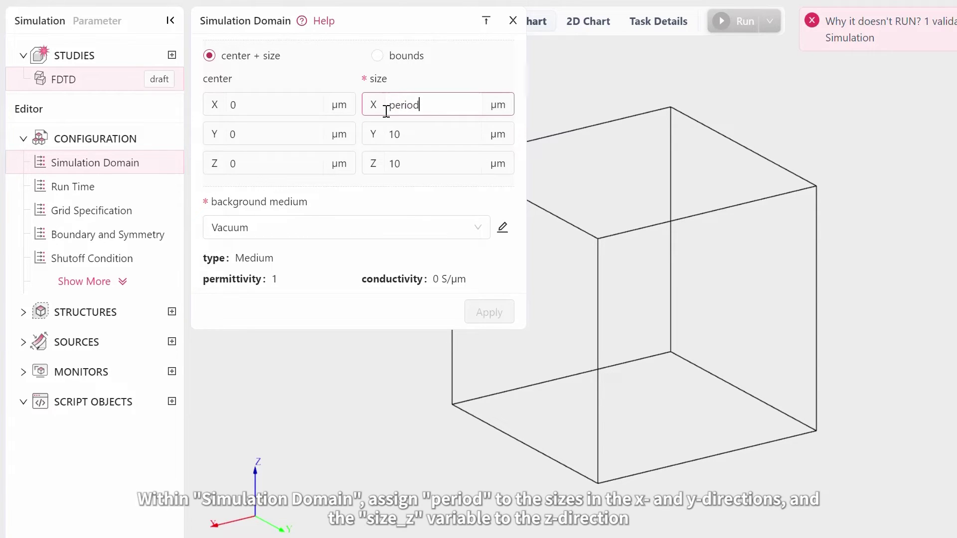
pyautogui.click(419, 134)
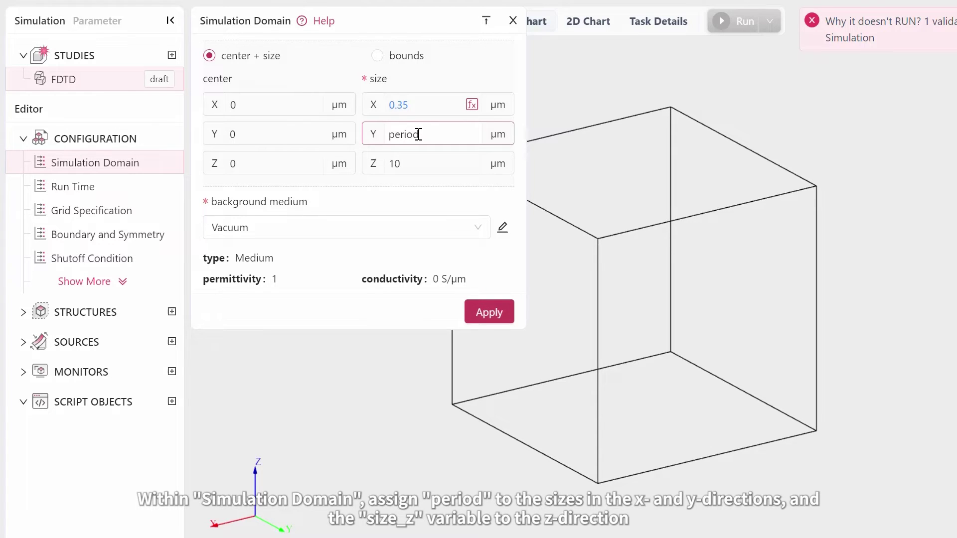
pyautogui.click(425, 164)
pyautogui.moveTo(428, 163); pyautogui.dragTo(363, 170)
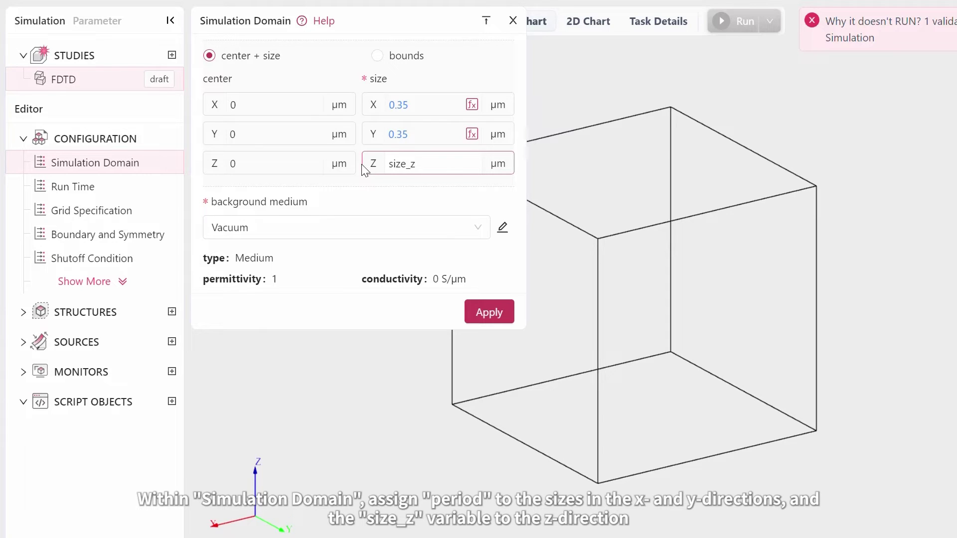
pyautogui.write('size_z')
pyautogui.click(378, 207)
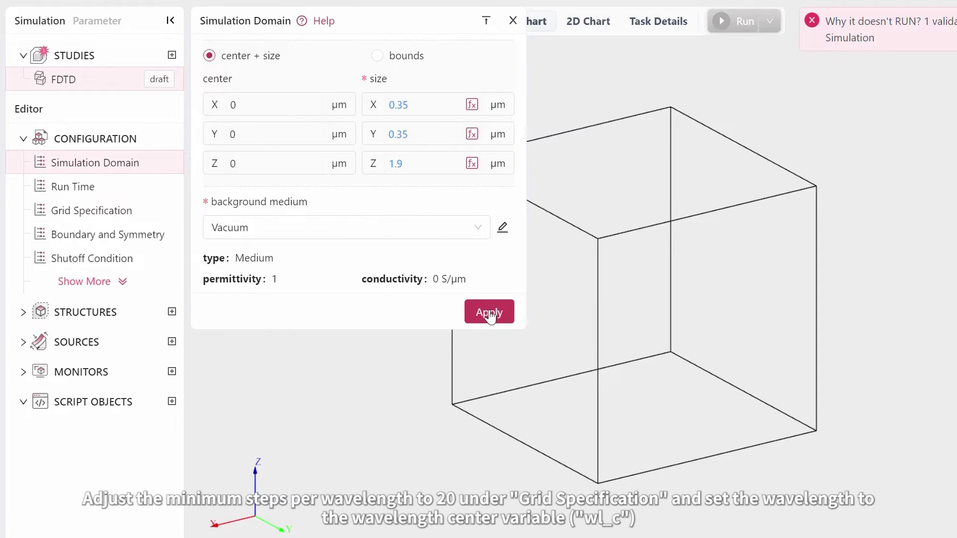
pyautogui.click(489, 313)
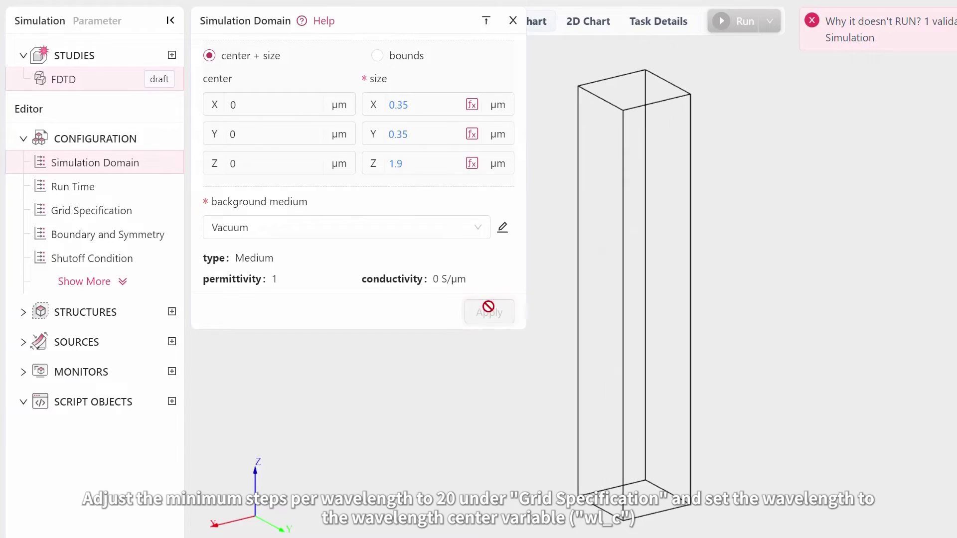
# Set grid min_steps_per_wvl to 20 and grid wavelength to wl_c.
pyautogui.click(85, 215)
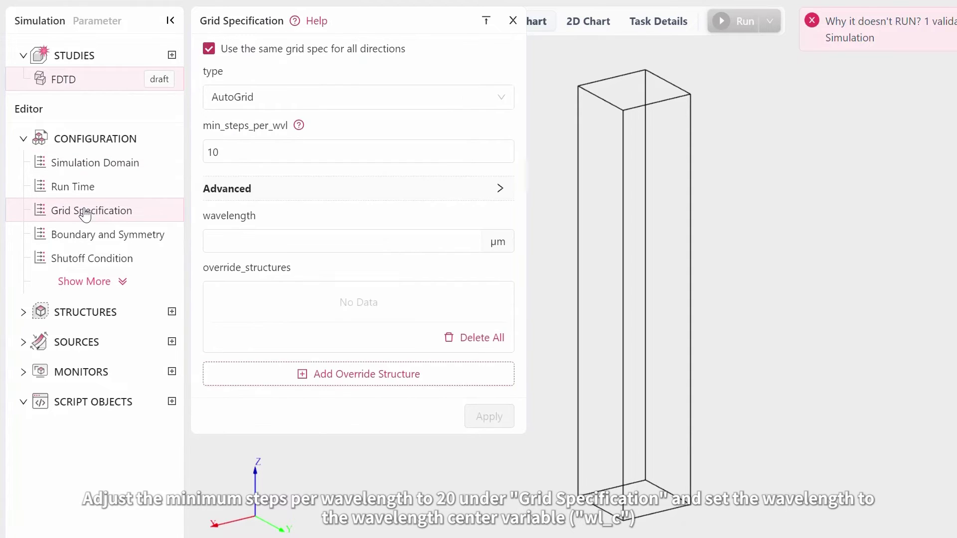
pyautogui.click(245, 159)
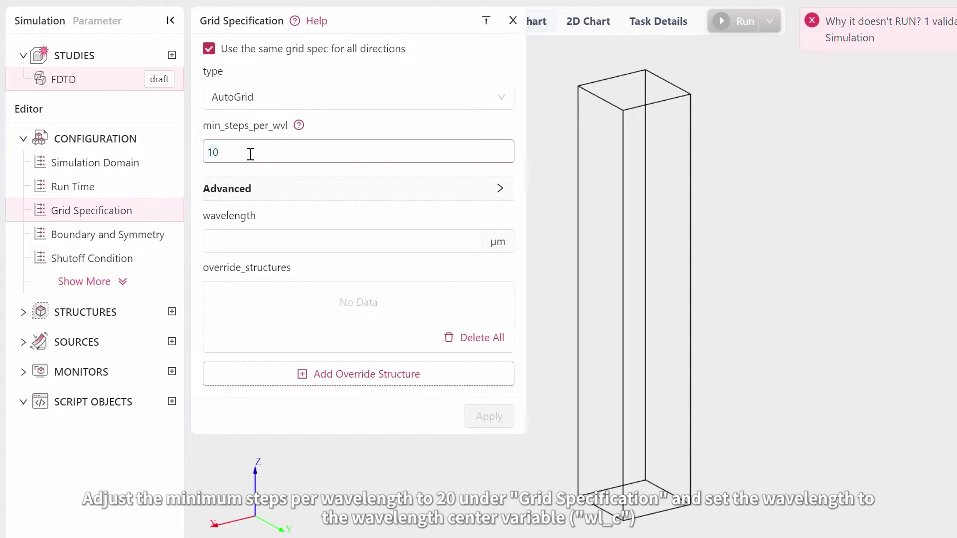
pyautogui.write('20')
pyautogui.click(240, 241)
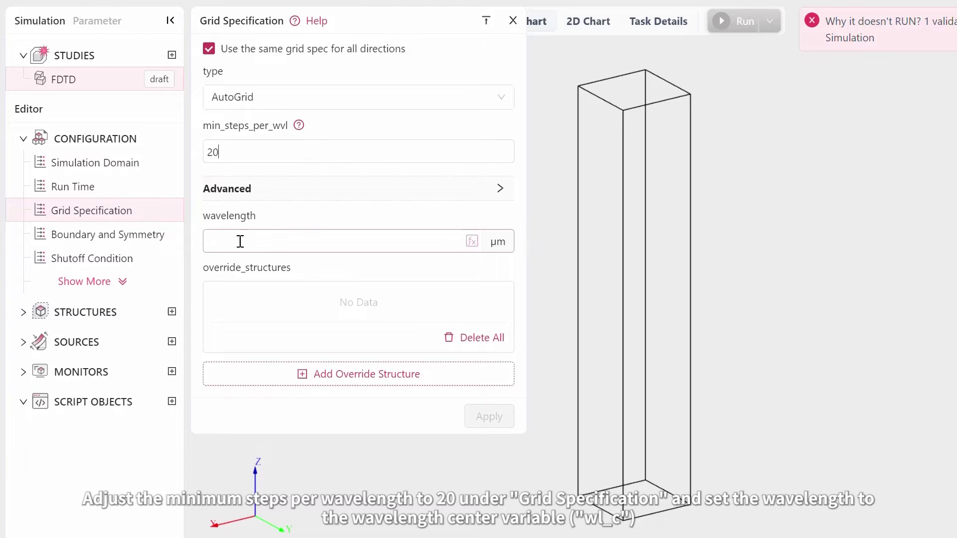
pyautogui.write('wl_c')
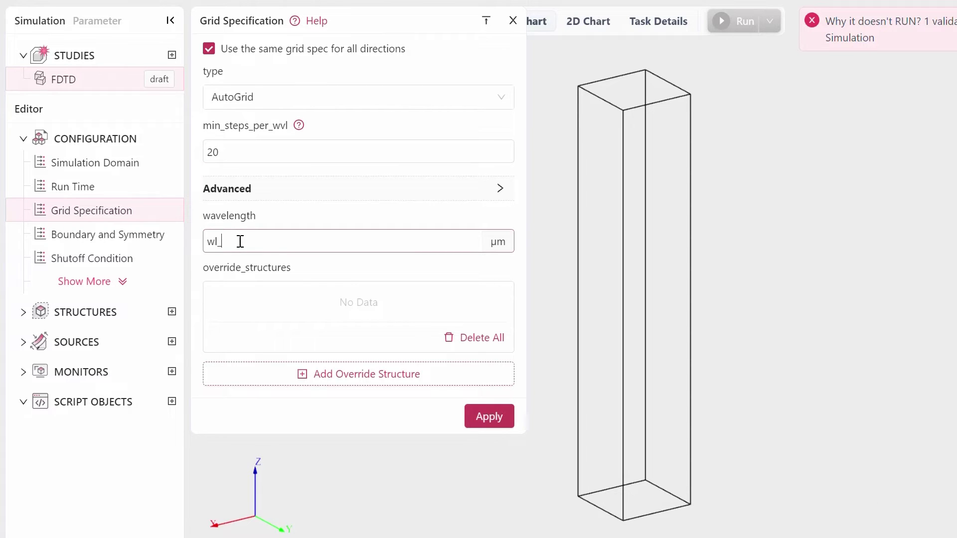
pyautogui.click(303, 264)
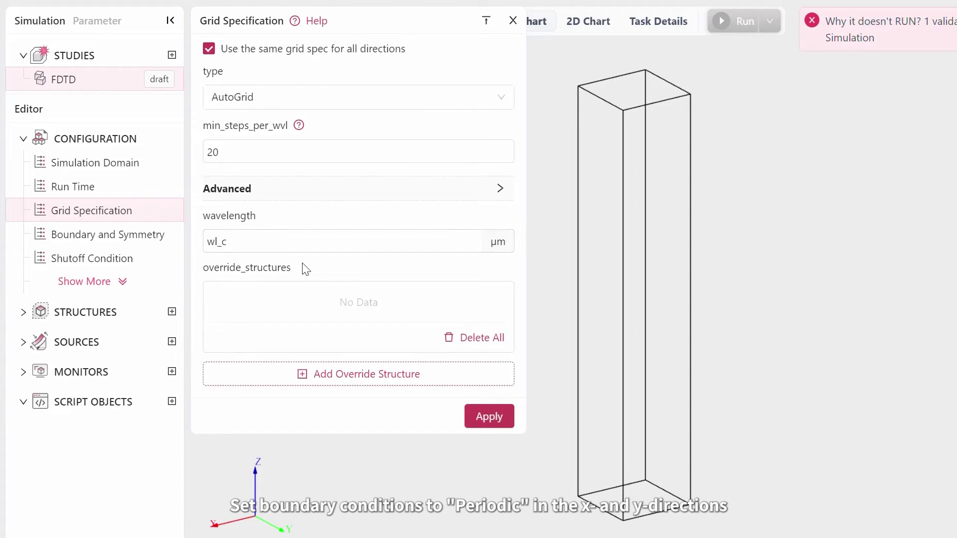
pyautogui.click(487, 417)
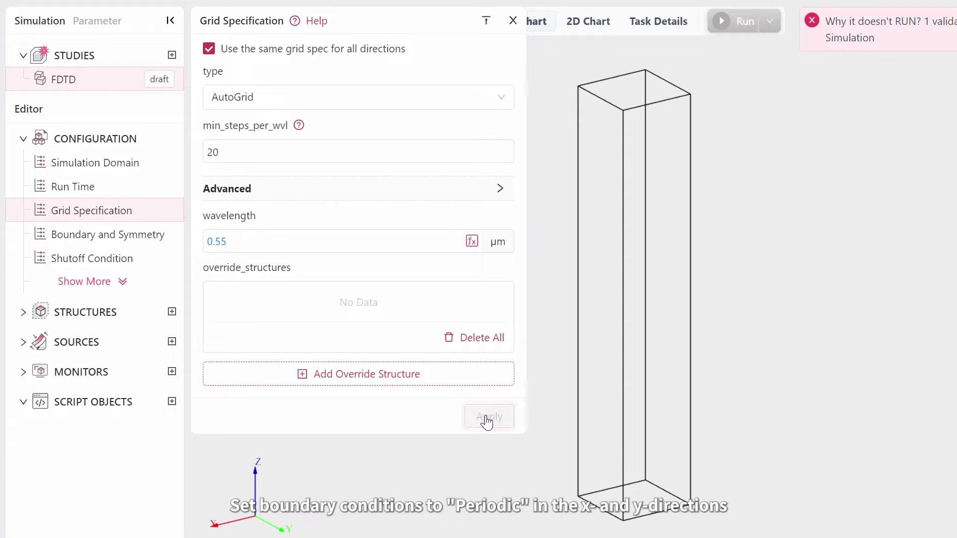
# Make the x and y boundaries Periodic in the boundary and symmetry settings.
pyautogui.click(108, 237)
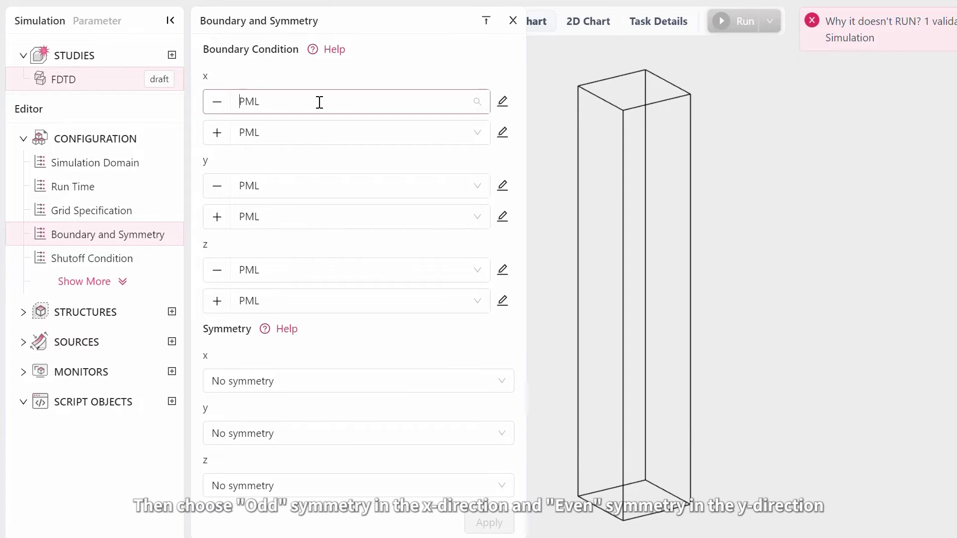
pyautogui.click(319, 102)
pyautogui.click(317, 135)
pyautogui.click(293, 182)
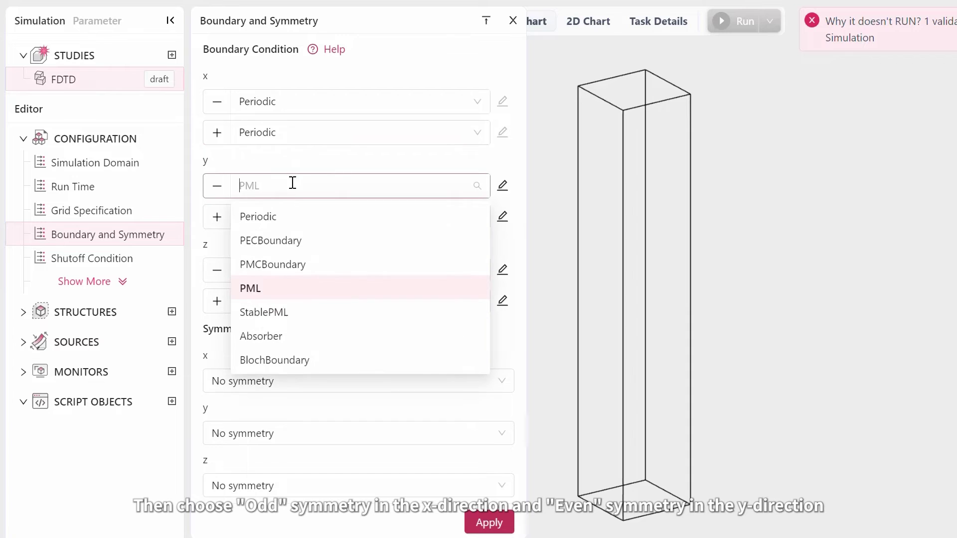
pyautogui.click(277, 221)
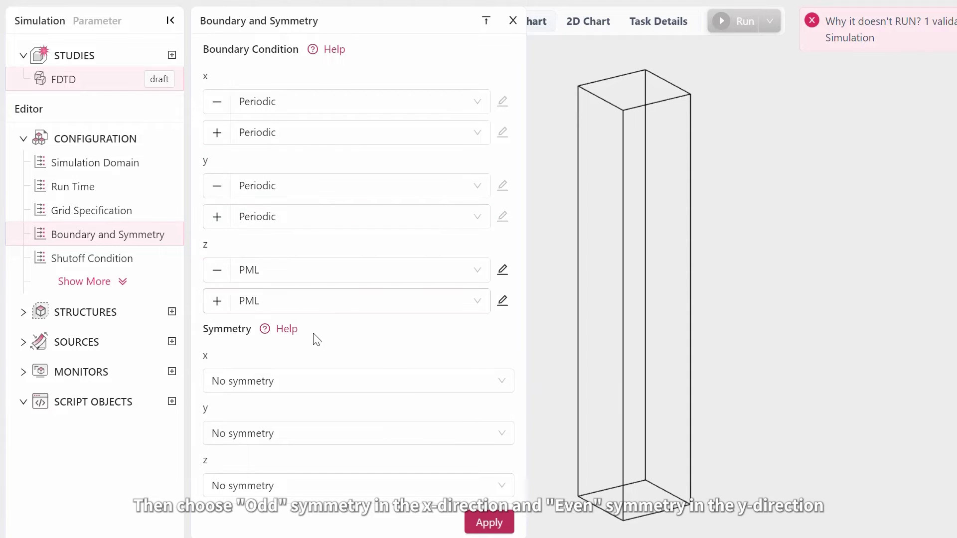
# Set Odd (PEC) symmetry along x and Even (PMC) along y, apply, and hide symmetry regions in 3D.
pyautogui.click(313, 385)
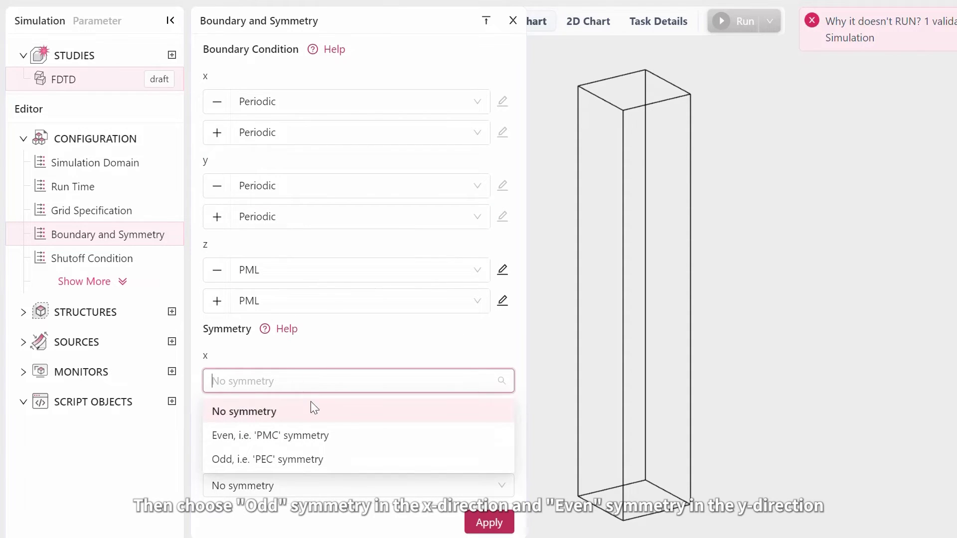
pyautogui.click(280, 459)
pyautogui.click(316, 434)
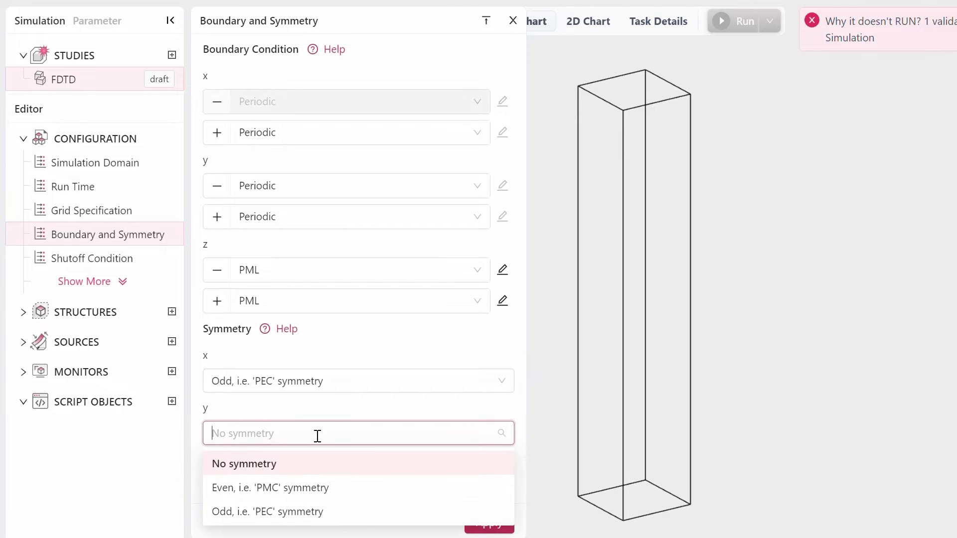
pyautogui.click(298, 488)
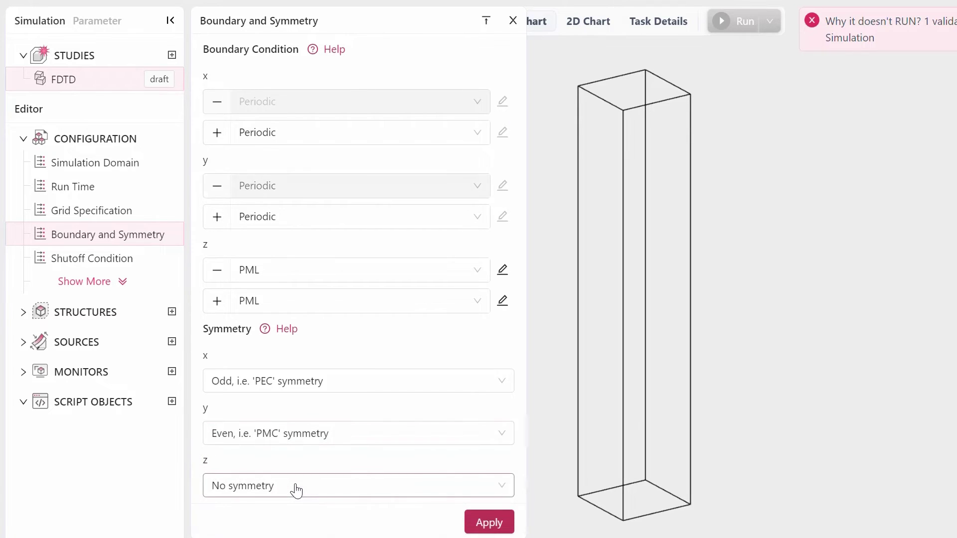
pyautogui.click(488, 523)
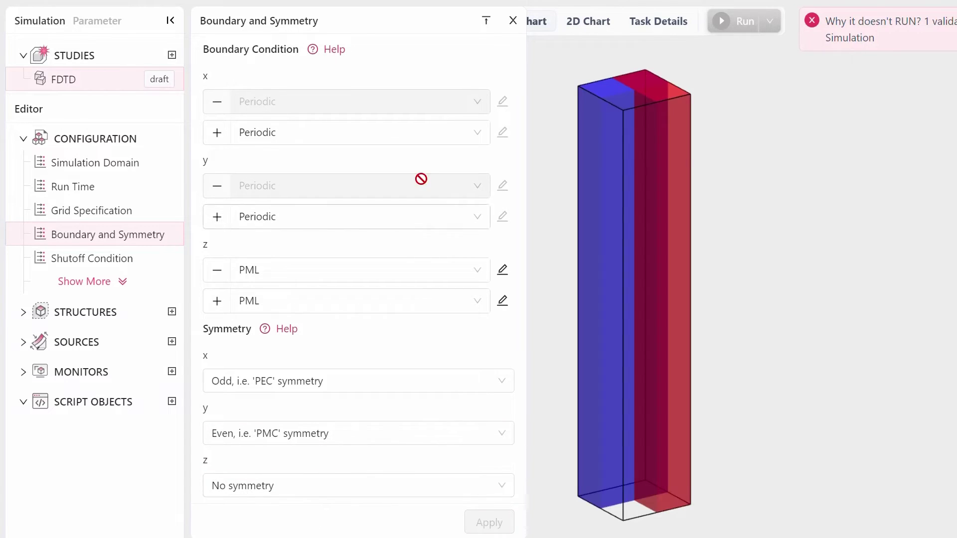
pyautogui.click(513, 21)
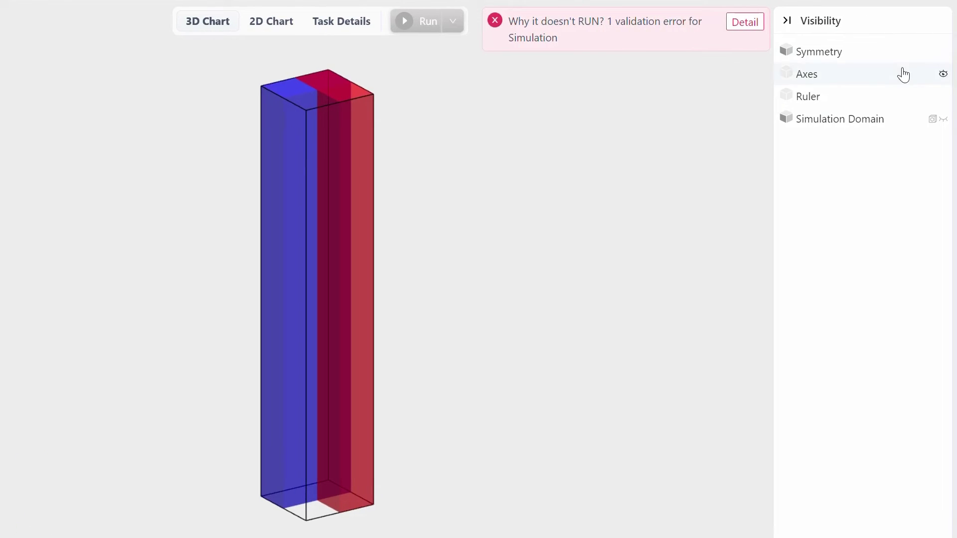
pyautogui.click(943, 53)
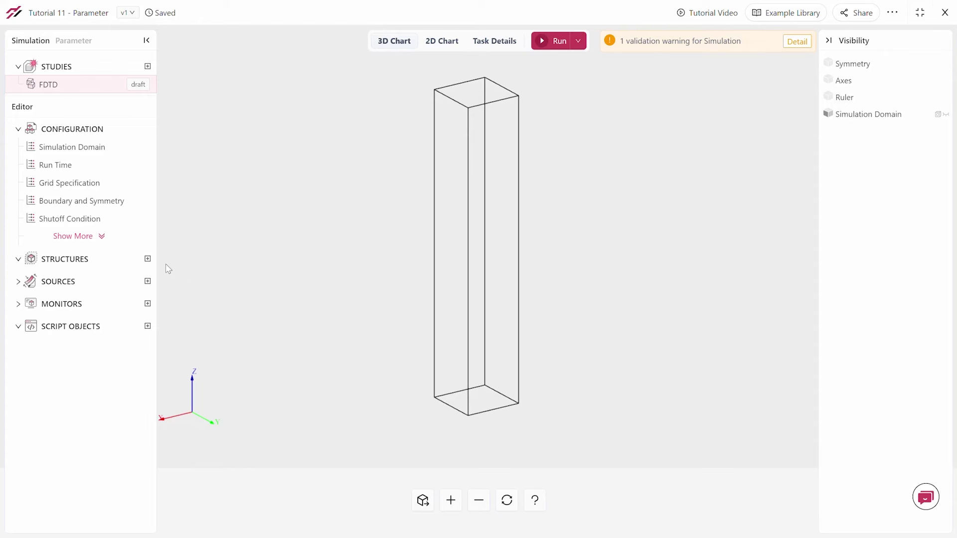
# Add a Box structure named 'substrate' defined by min/max bounds, and start entering minimum X.
pyautogui.click(148, 258)
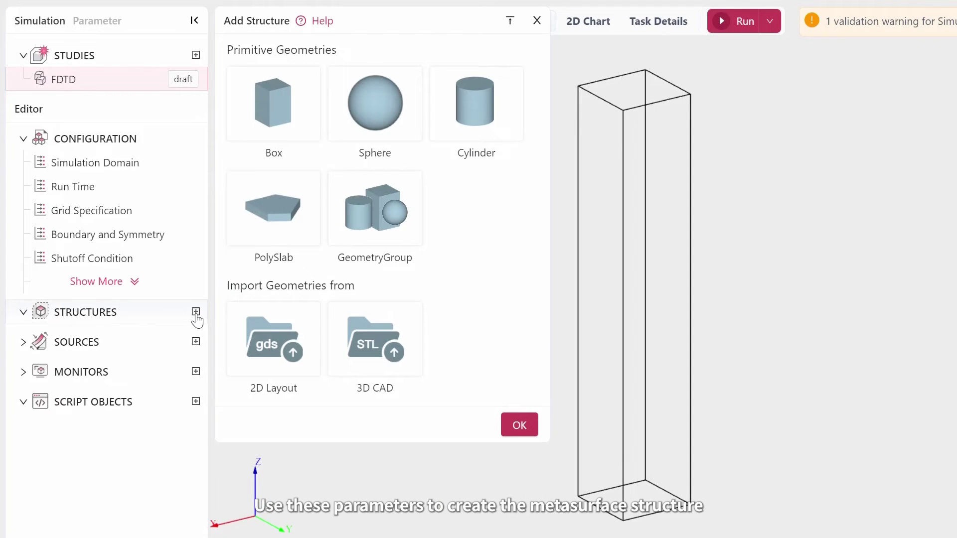
pyautogui.click(299, 143)
pyautogui.click(514, 422)
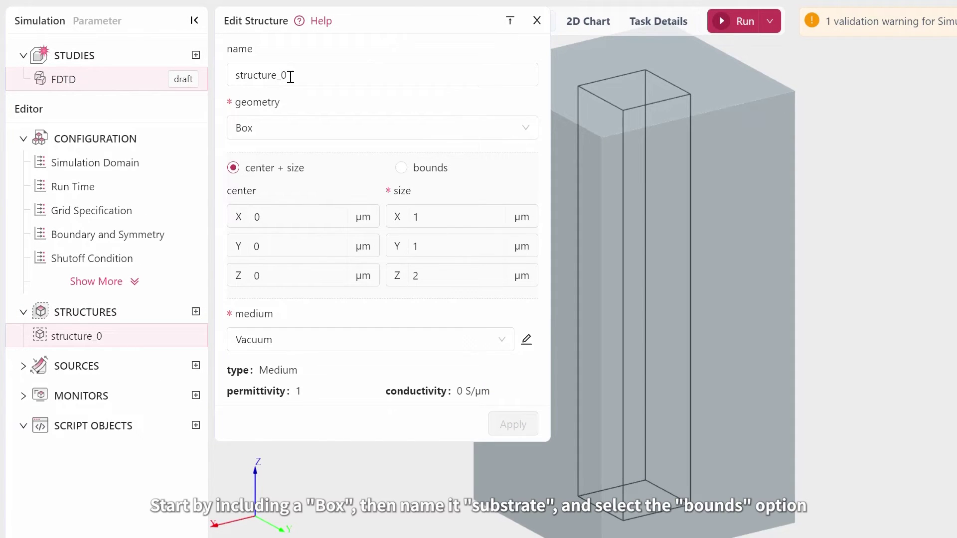
pyautogui.moveTo(291, 77); pyautogui.dragTo(226, 80)
pyautogui.write('substrate')
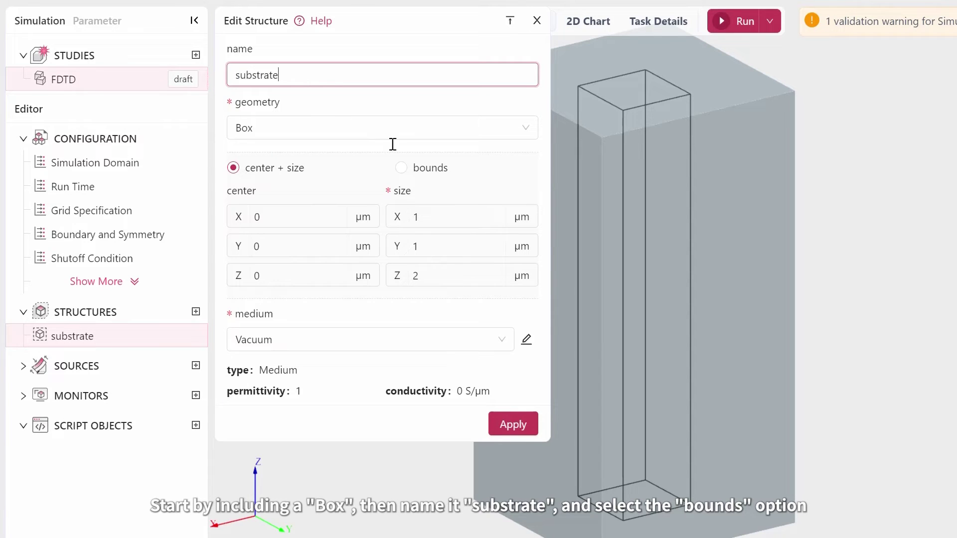
pyautogui.click(402, 167)
pyautogui.click(293, 218)
pyautogui.write('-0.5')
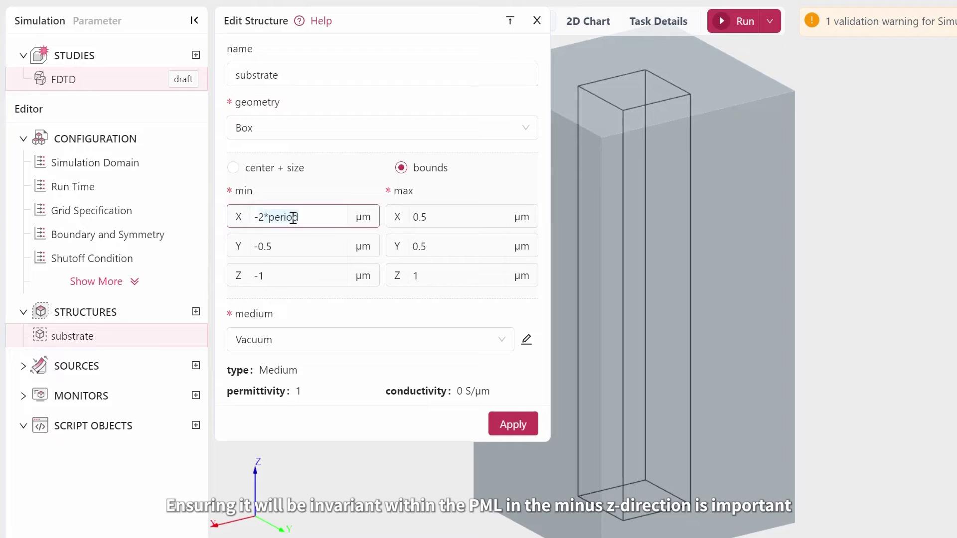
# Set the substrate's lateral bounds to -2*period and 2*period in x and y.
pyautogui.press('Tab')
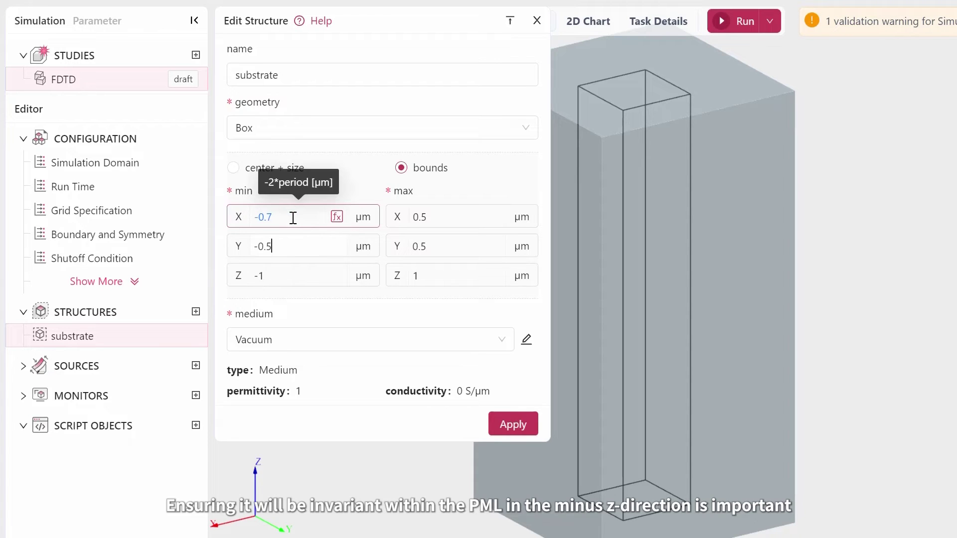
pyautogui.write('-2*period')
pyautogui.click(442, 218)
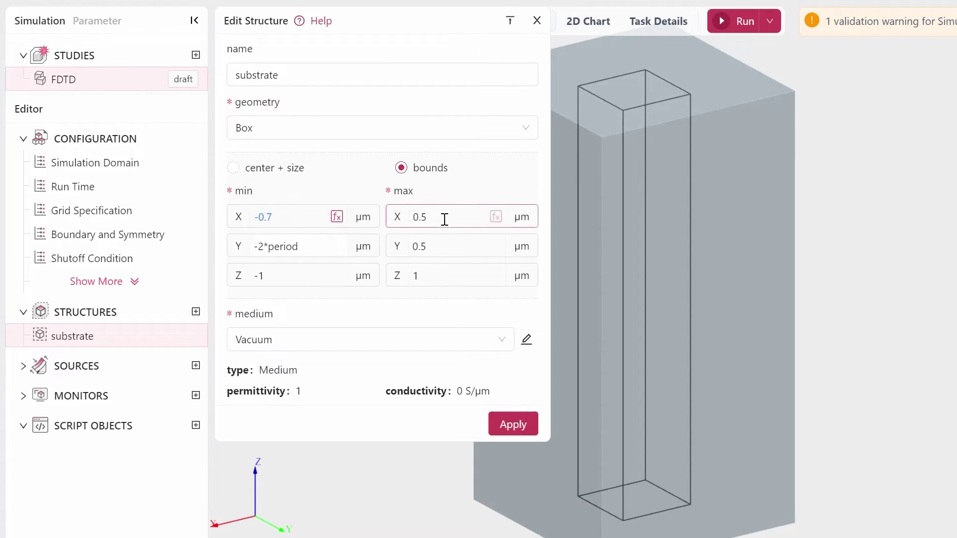
pyautogui.press('BackSpace')
pyautogui.press('BackSpace')
pyautogui.write('2*period')
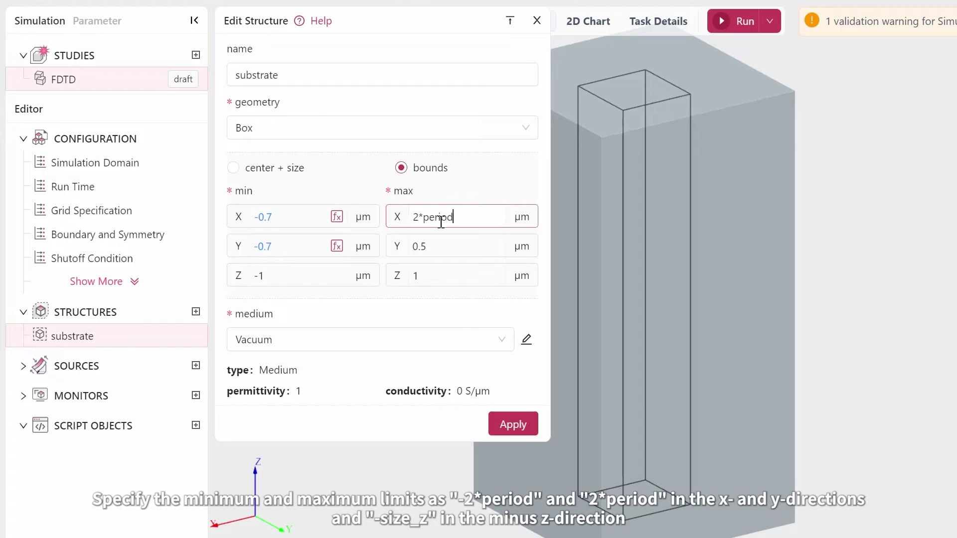
pyautogui.click(450, 238)
pyautogui.press('BackSpace')
pyautogui.press('BackSpace')
pyautogui.press('BackSpace')
pyautogui.write('2*period')
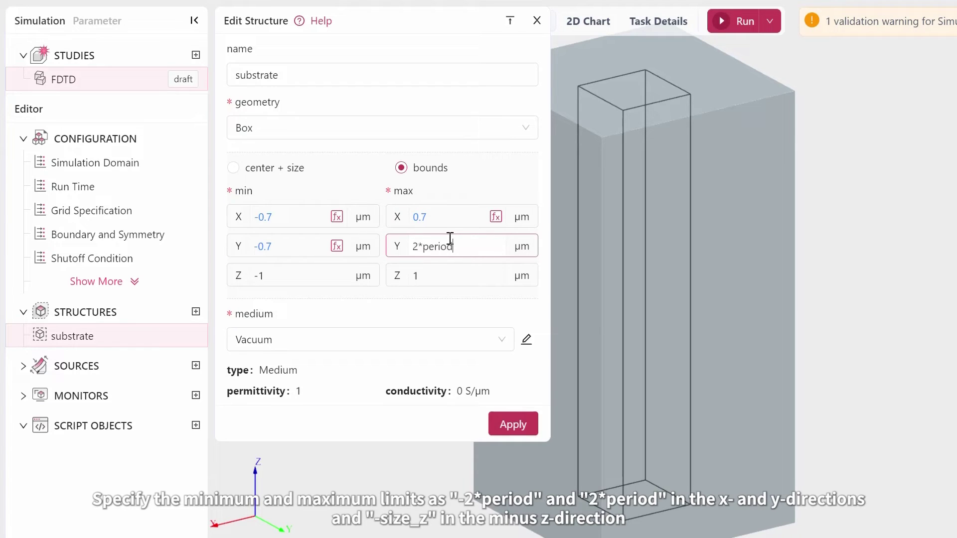
# Set the substrate's z bounds from -size_z to a maximum of -0.35.
pyautogui.click(287, 276)
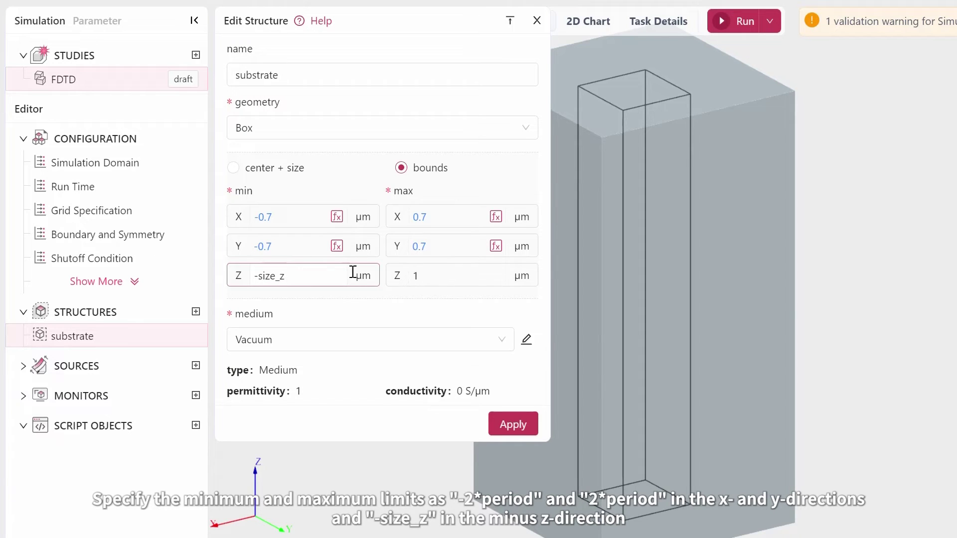
pyautogui.write('-size_z')
pyautogui.click(440, 277)
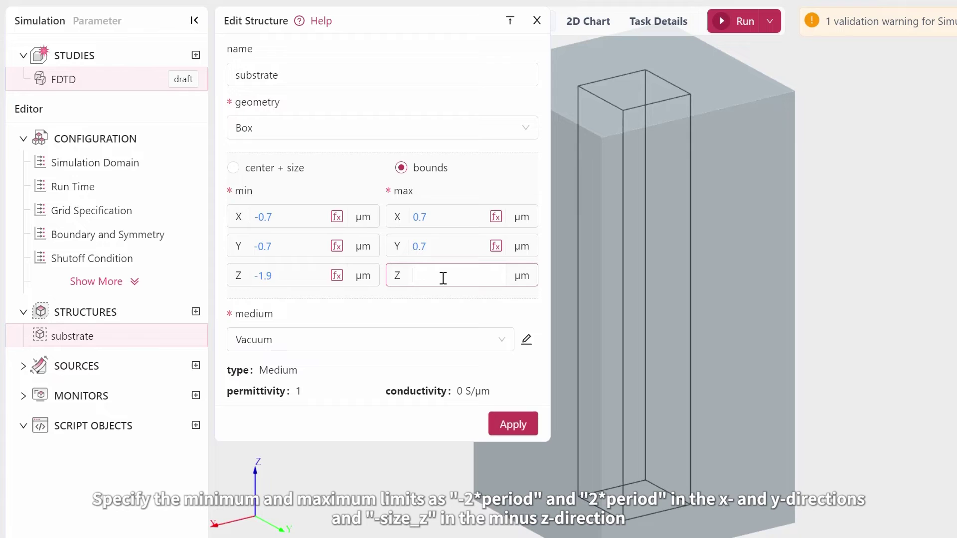
pyautogui.write('-size')
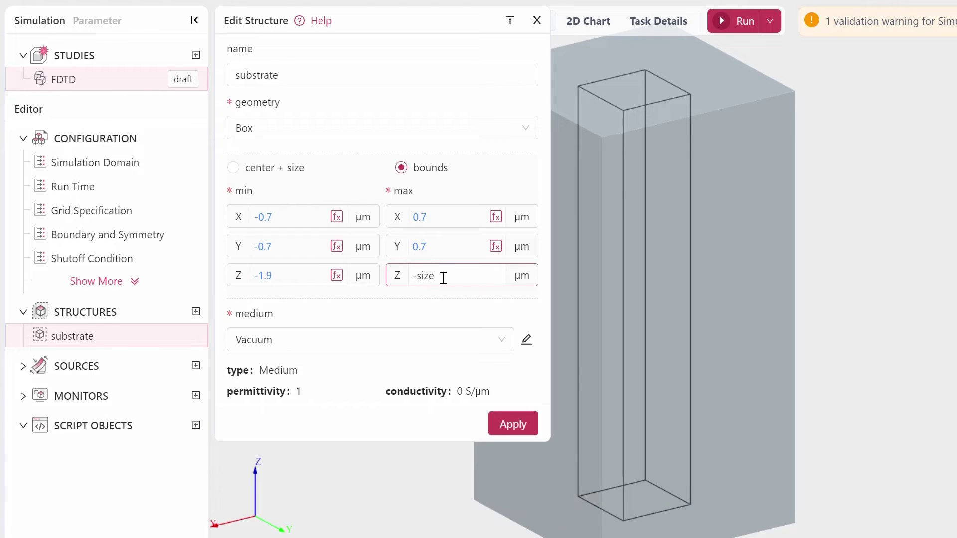
pyautogui.write('_z/2+sub_t')
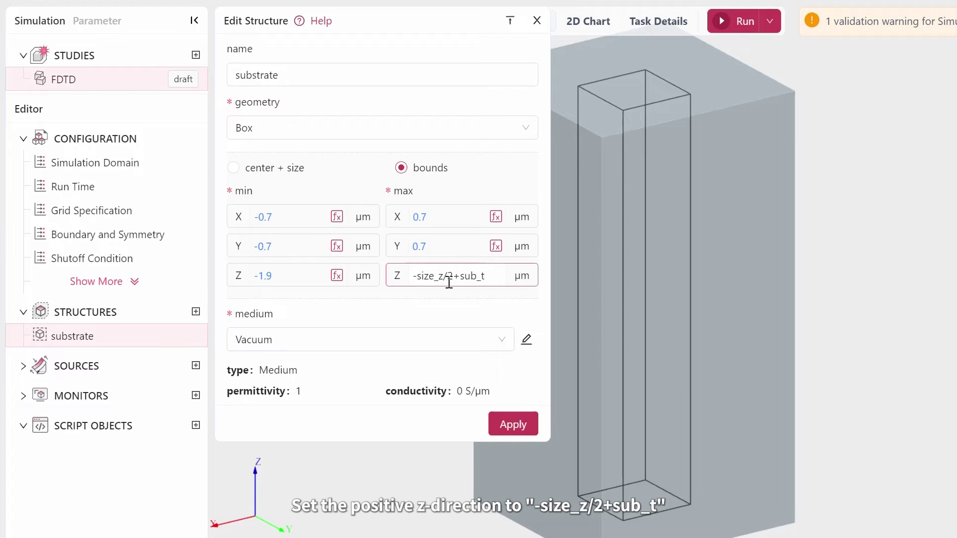
pyautogui.click(449, 314)
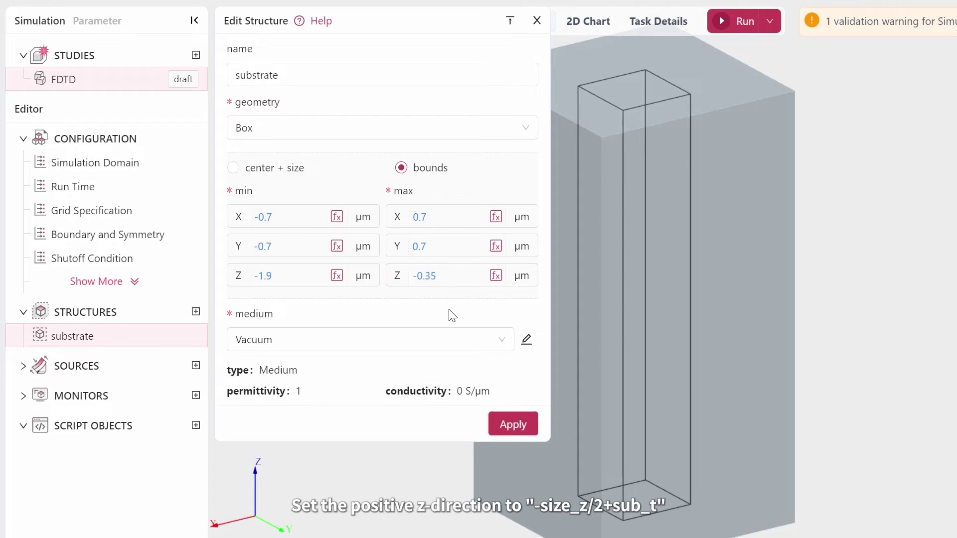
# Make the substrate SiO2, apply it, and start adding another structure.
pyautogui.click(434, 339)
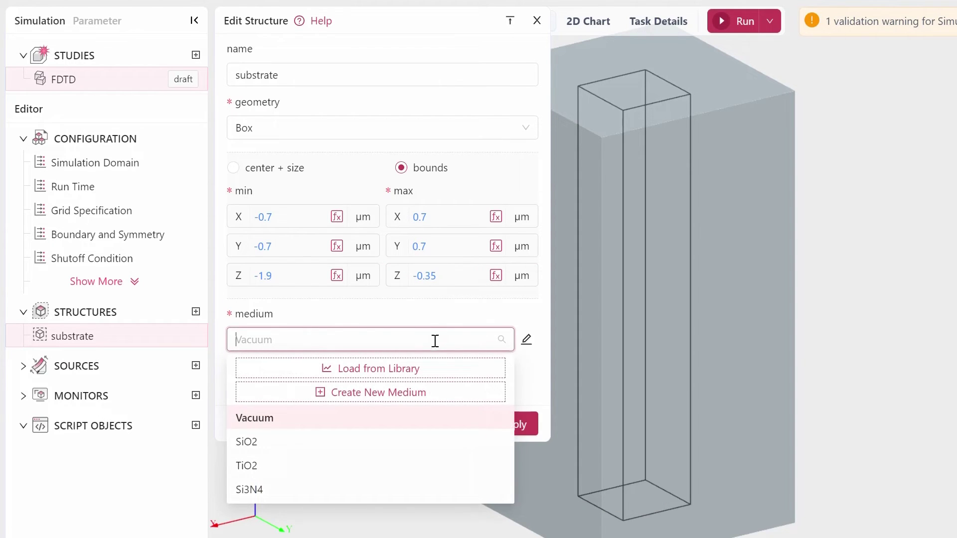
pyautogui.click(249, 442)
pyautogui.click(506, 448)
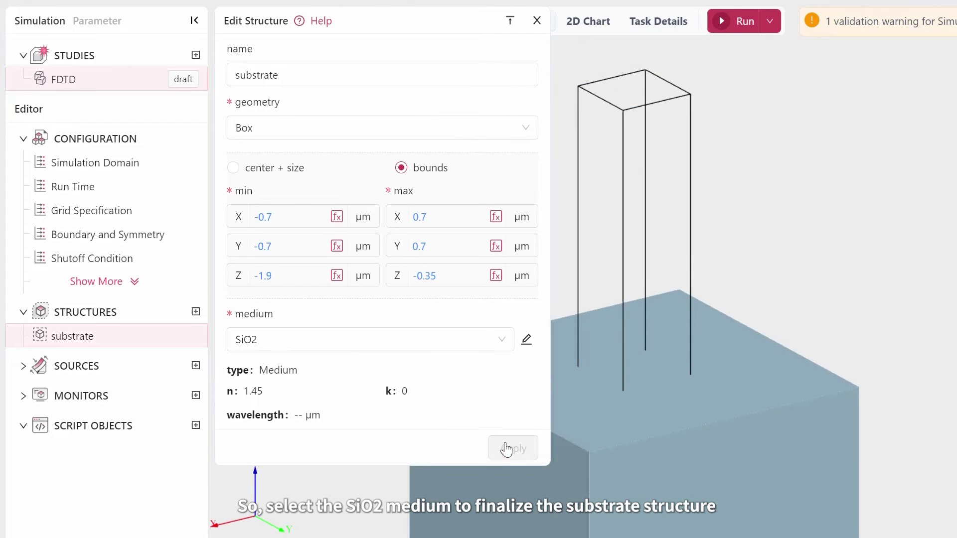
pyautogui.click(196, 312)
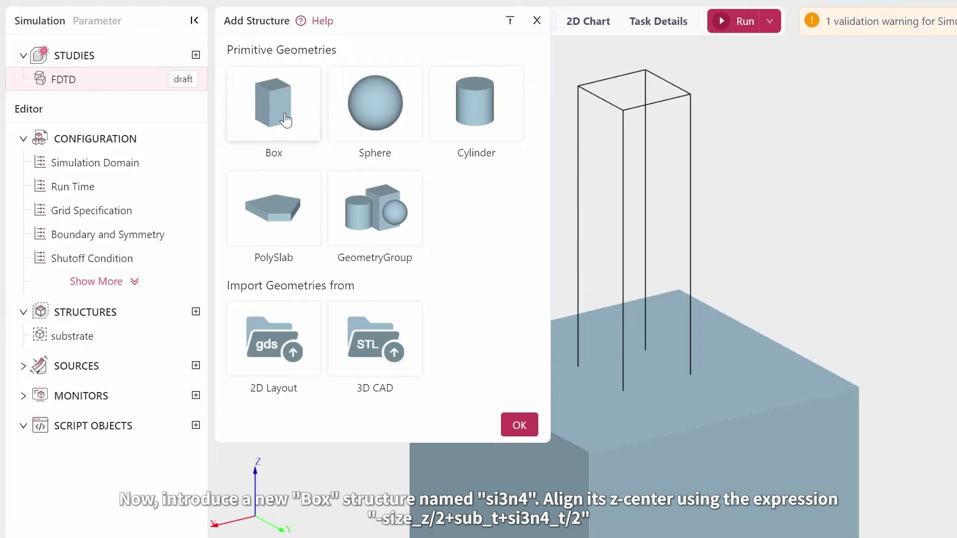
# Add a Box named si3n4 with centre Z -size_z/2+sub_t+si3n4_t/2.
pyautogui.click(286, 119)
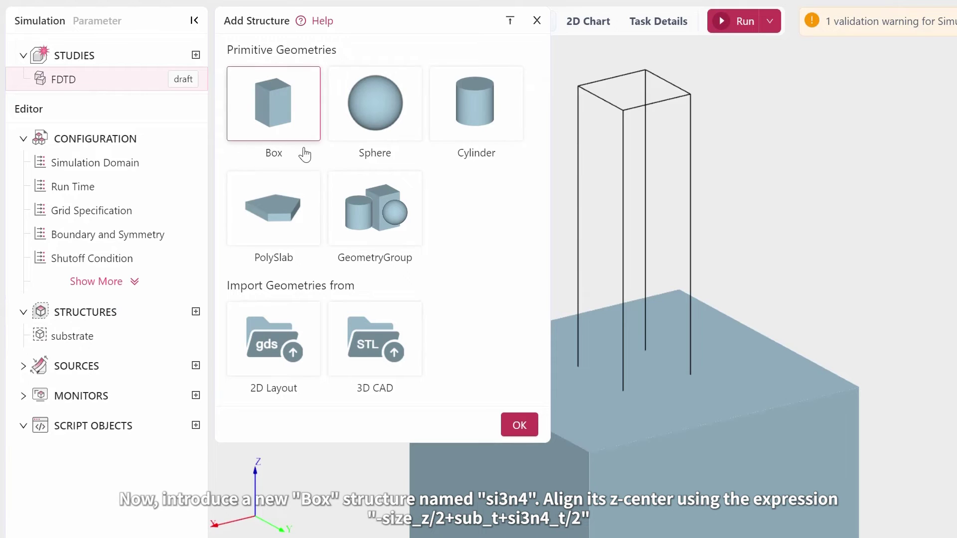
pyautogui.click(519, 427)
pyautogui.doubleClick(237, 80)
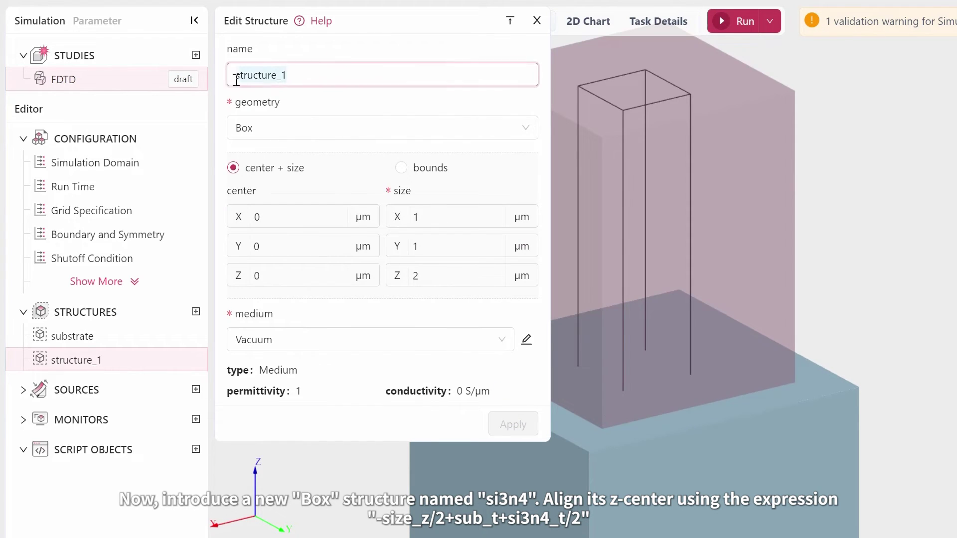
pyautogui.write('si3n4')
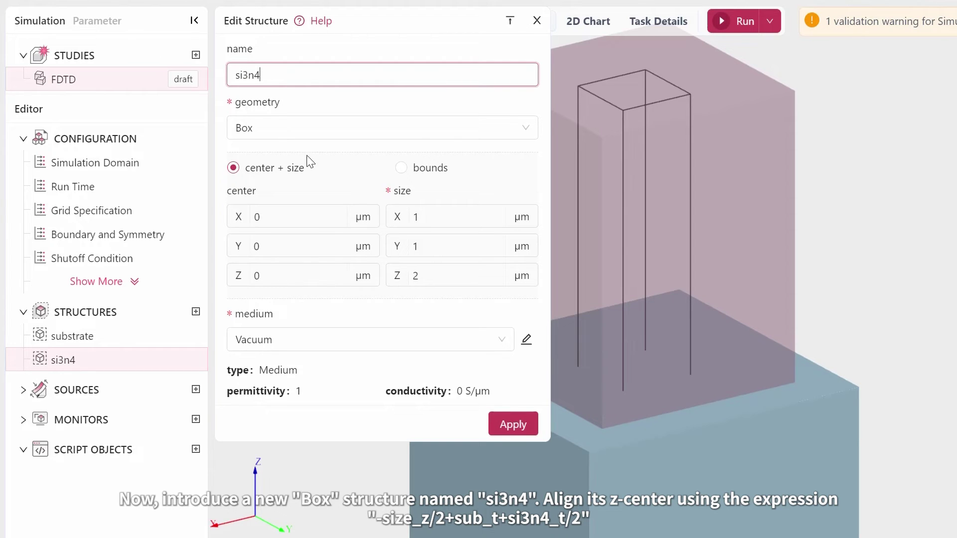
pyautogui.click(300, 274)
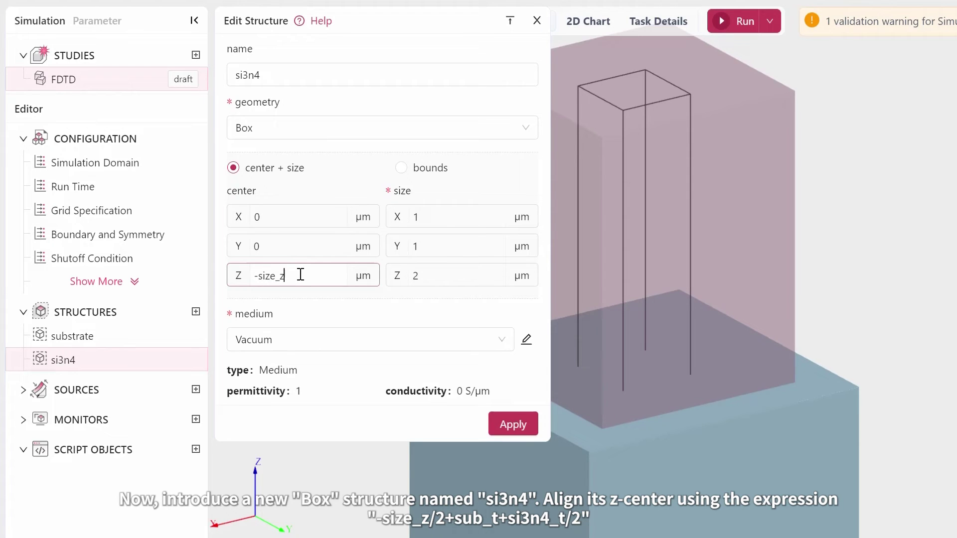
pyautogui.write('+sub_t')
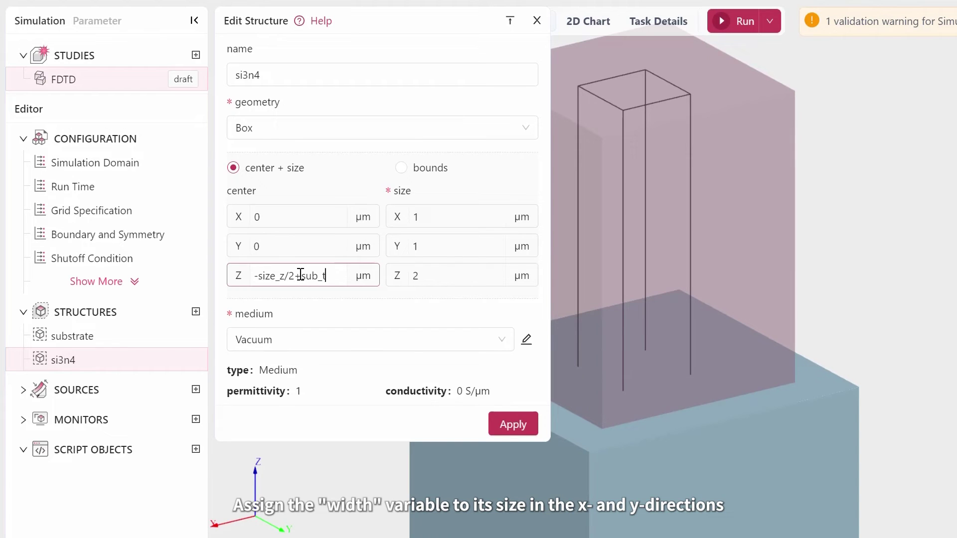
pyautogui.write('+si3n4_')
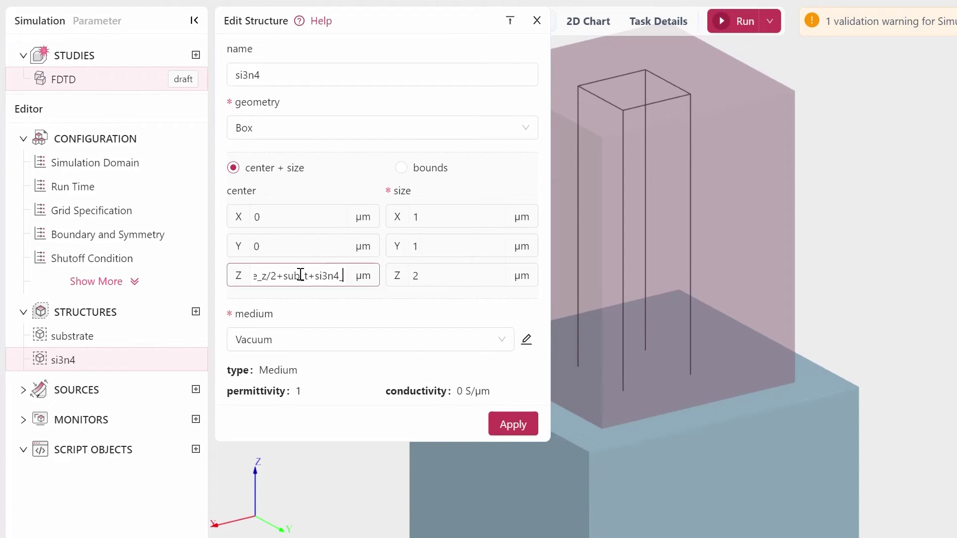
pyautogui.write('t/2')
# Size the si3n4 box width × width × si3n4_t, make it Si3N4, and apply.
pyautogui.click(455, 218)
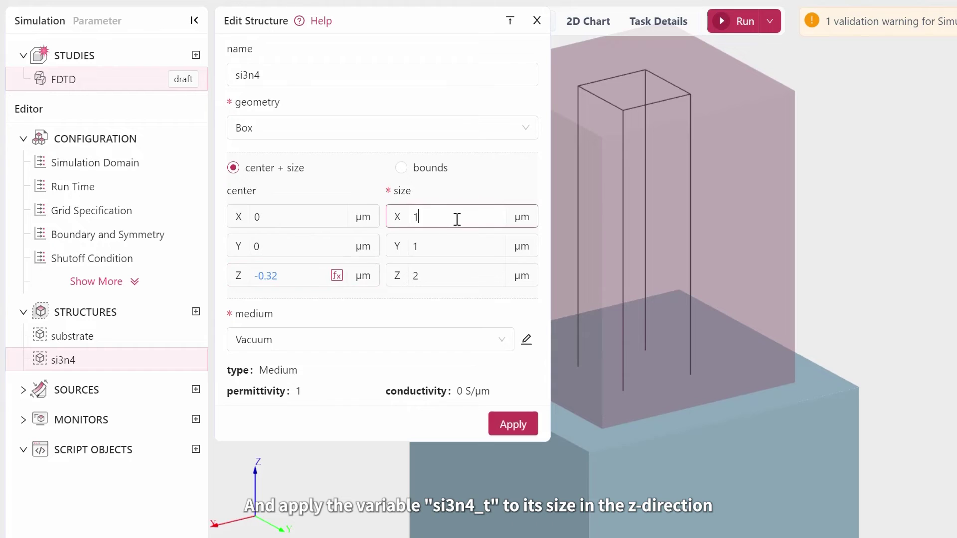
pyautogui.doubleClick(455, 218)
pyautogui.write('width')
pyautogui.press('Tab')
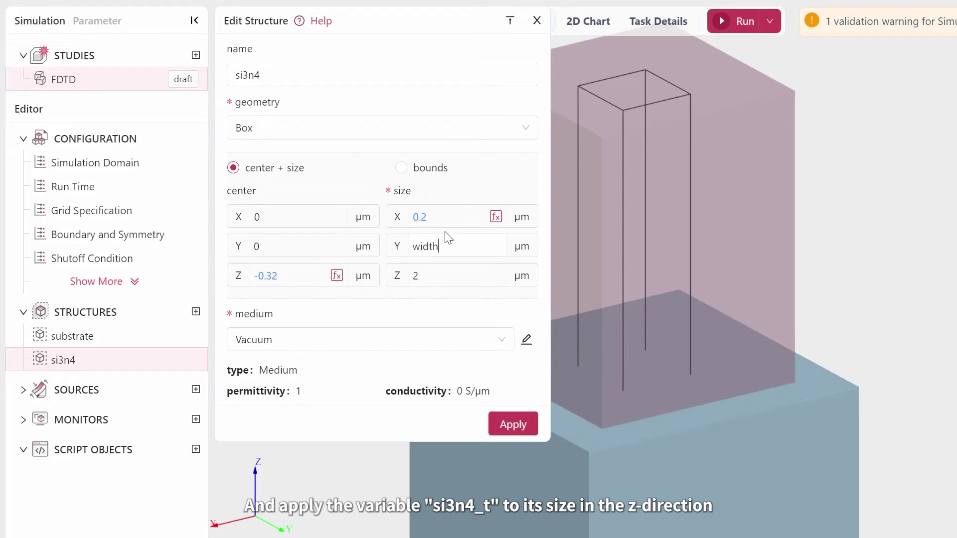
pyautogui.press('Tab')
pyautogui.write('si3n4_t')
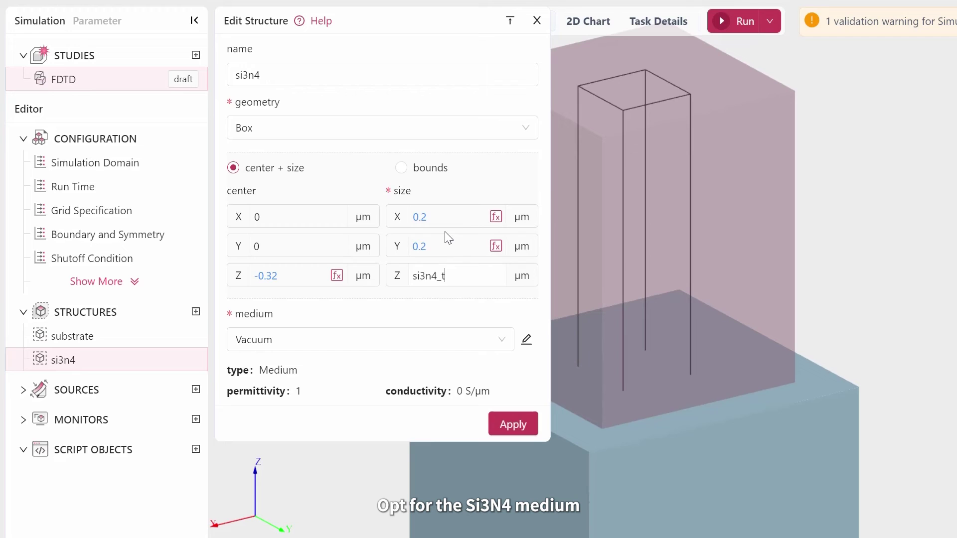
pyautogui.press('Tab')
pyautogui.click(339, 339)
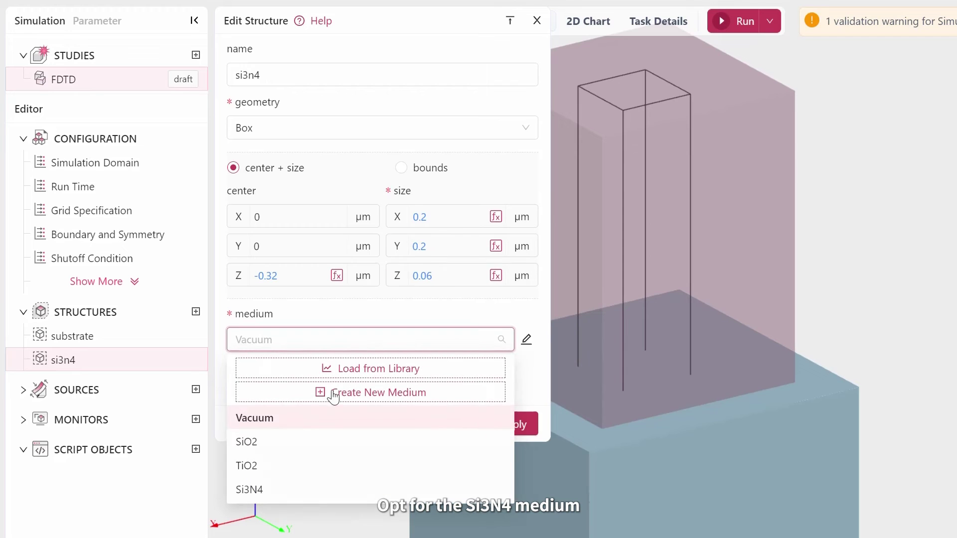
pyautogui.click(249, 489)
pyautogui.click(513, 449)
# Add another Box structure renamed 'tio2' and begin editing its centre Z.
pyautogui.click(196, 312)
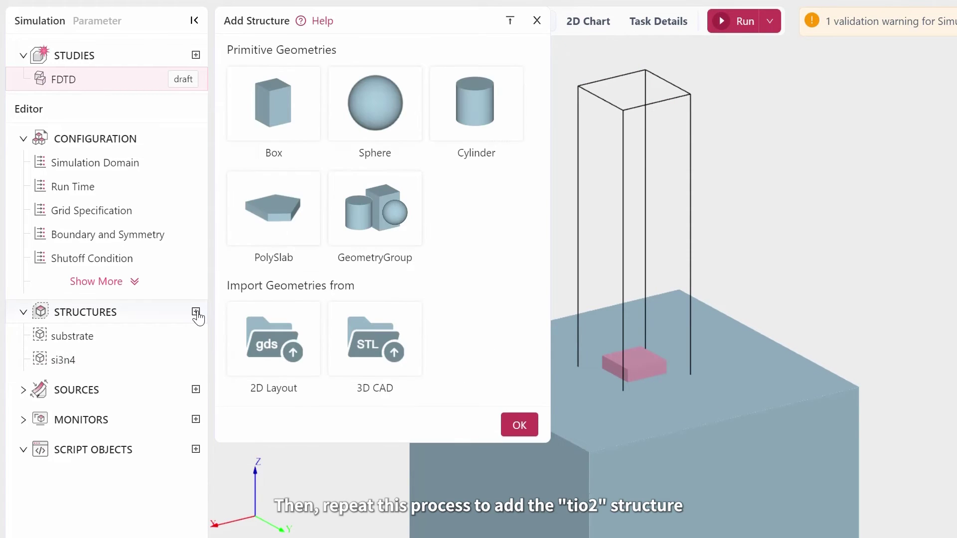
pyautogui.click(270, 105)
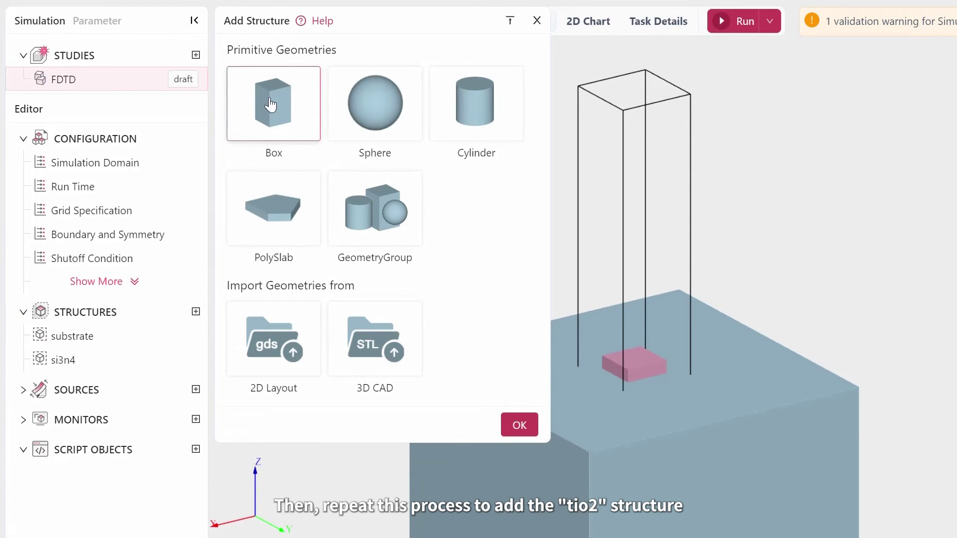
pyautogui.click(517, 423)
pyautogui.moveTo(295, 75); pyautogui.dragTo(214, 78)
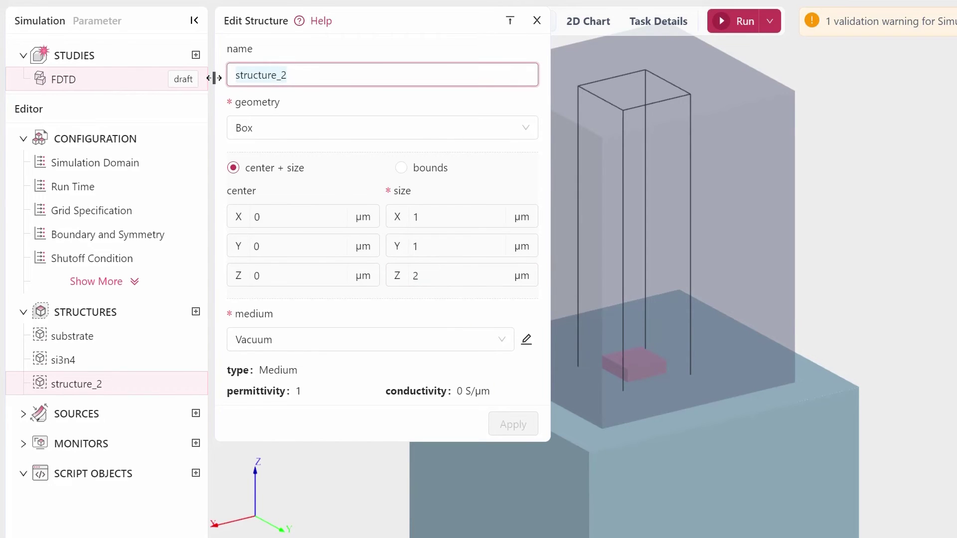
pyautogui.write('tio2')
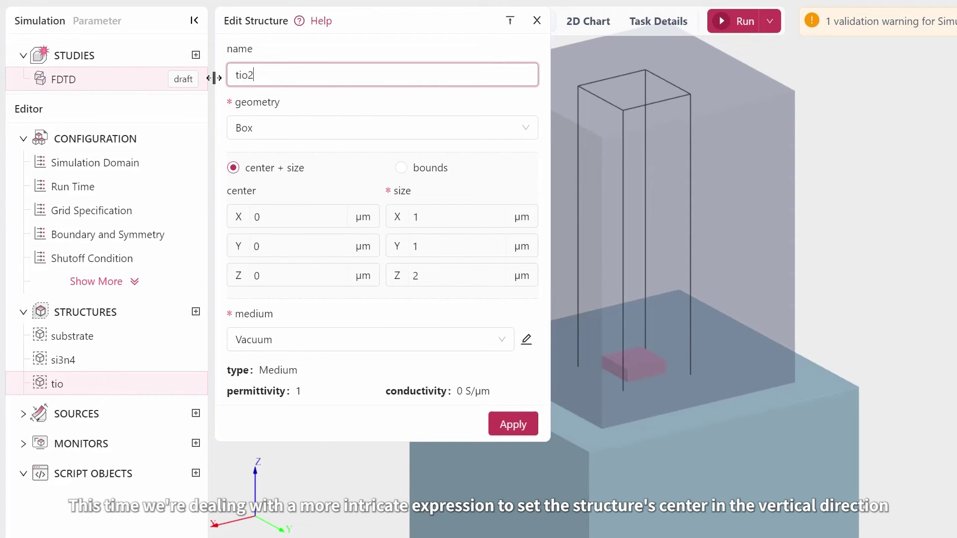
pyautogui.click(285, 278)
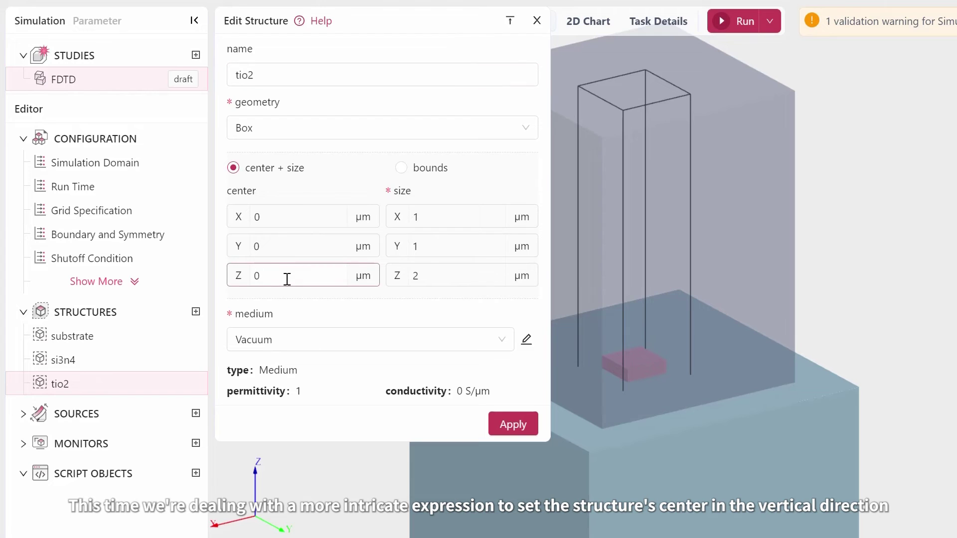
# Set the tio2 centre Z to -size_z/2+sub_t+si3n4_t+tio2_t/2 in the Expression Editor.
pyautogui.click(333, 275)
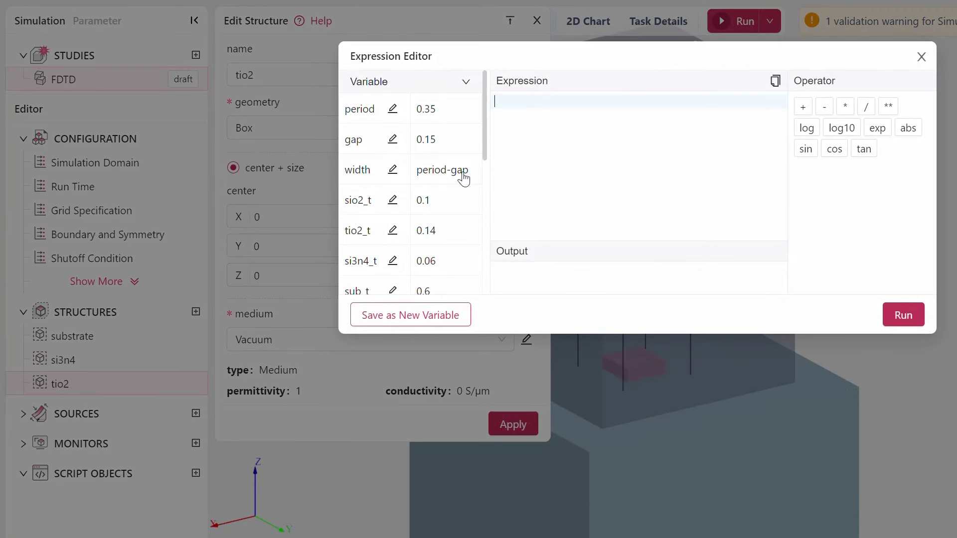
pyautogui.write('-size')
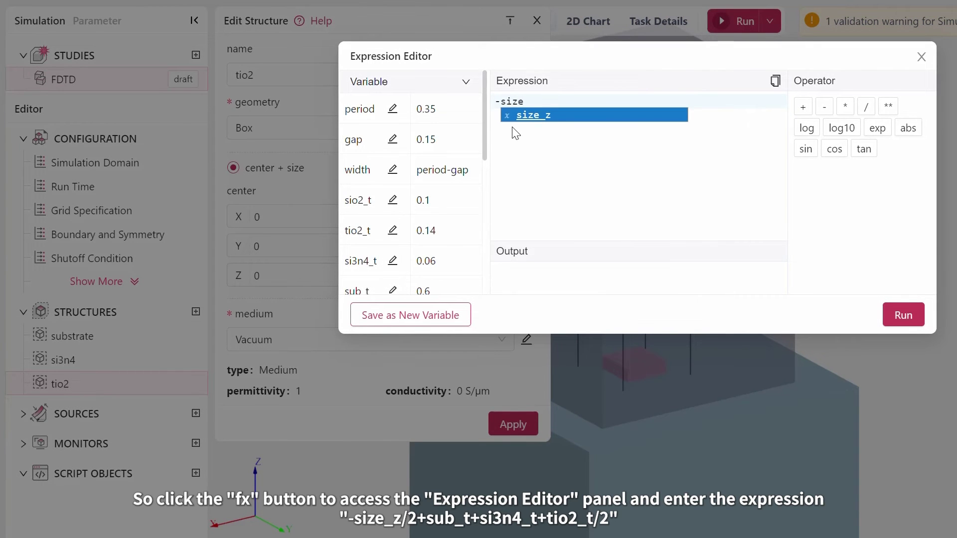
pyautogui.write('_z/2')
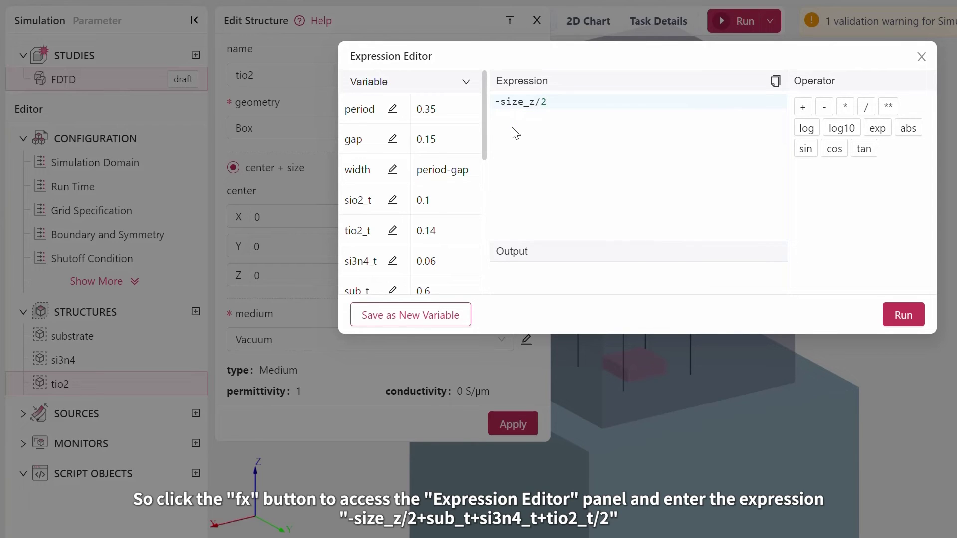
pyautogui.write('+sub_t')
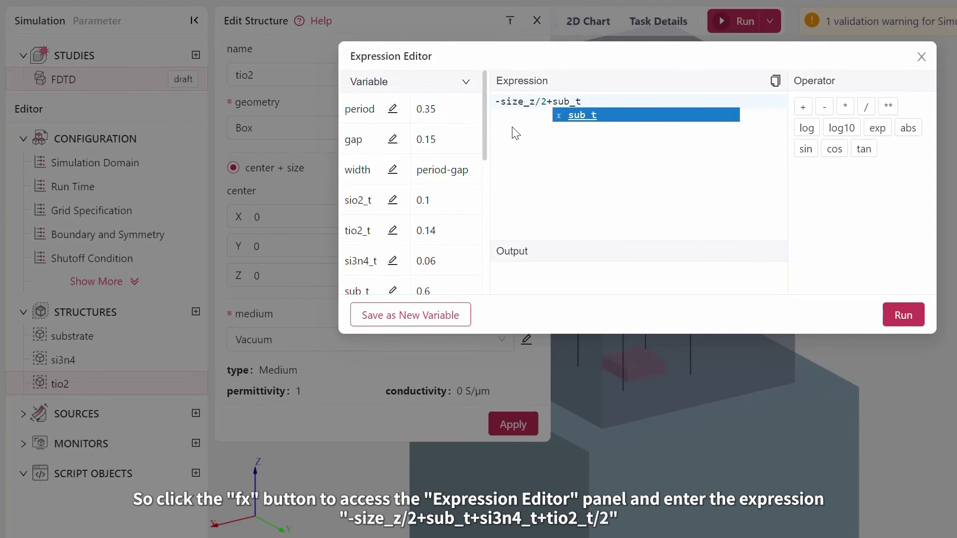
pyautogui.write('+si3n')
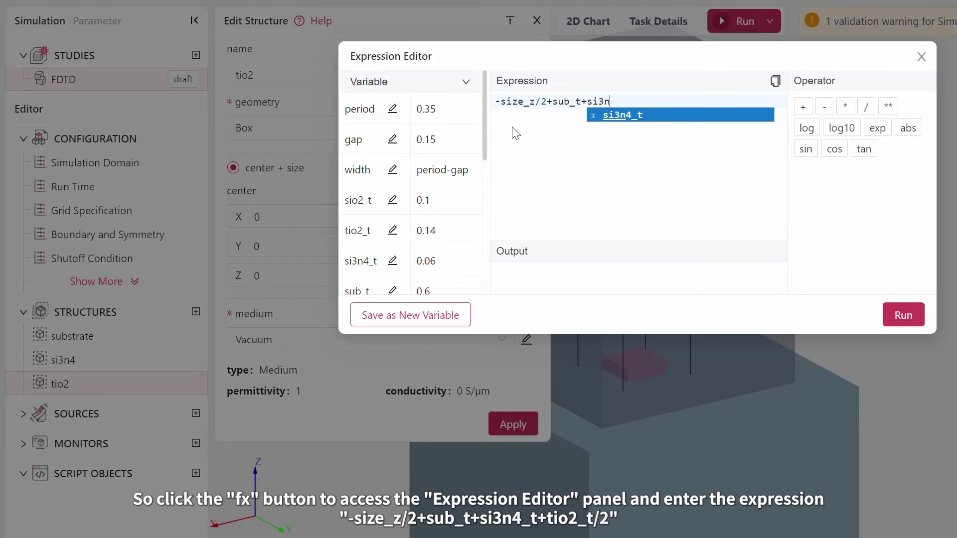
pyautogui.write('4_t+tio2')
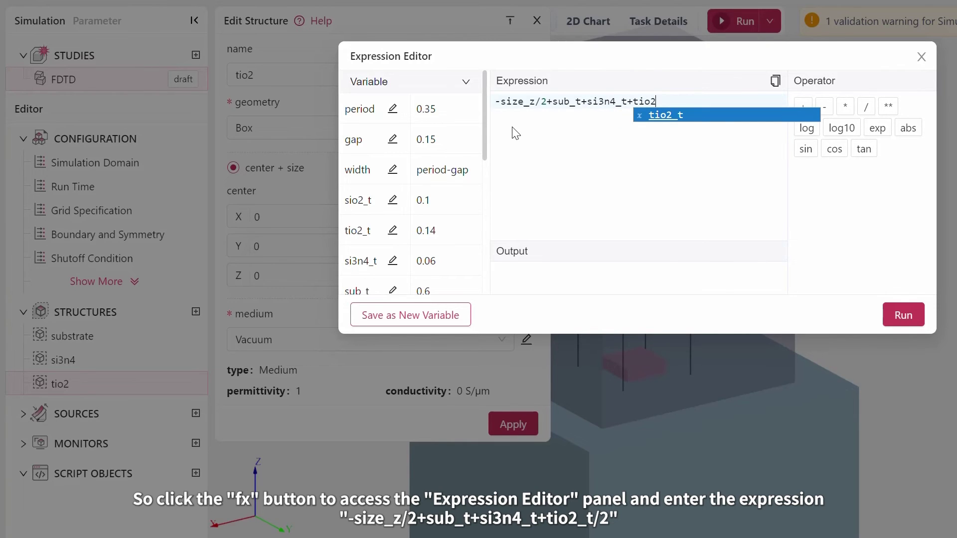
pyautogui.write('_t/2')
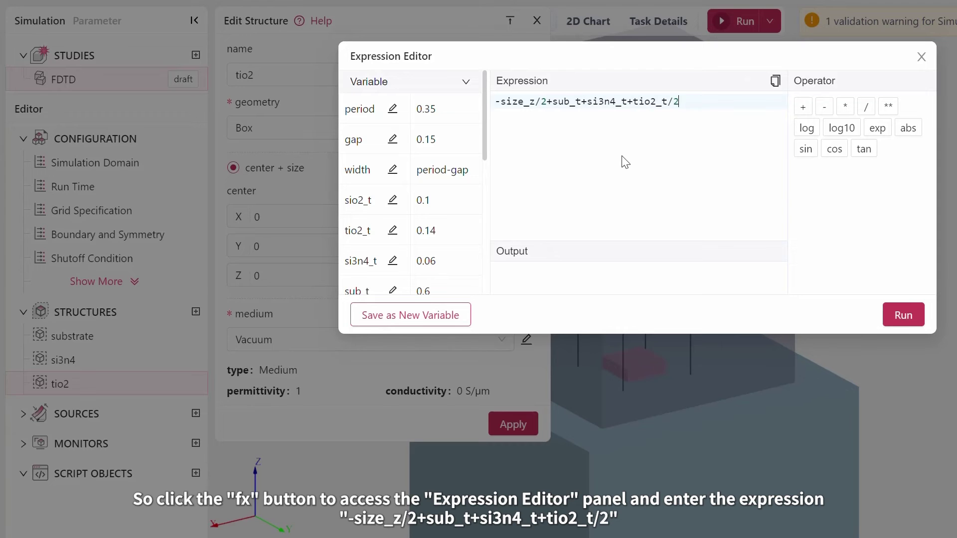
pyautogui.click(903, 317)
pyautogui.click(922, 56)
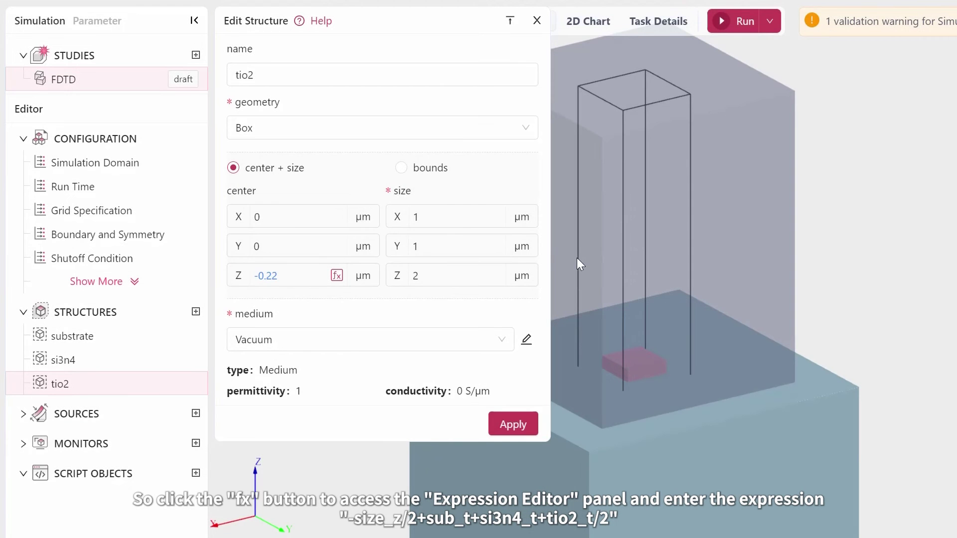
# Size the tio2 box width × width × tio2_t, make it TiO2, and apply.
pyautogui.click(454, 219)
pyautogui.write('width')
pyautogui.press('Tab')
pyautogui.write('width')
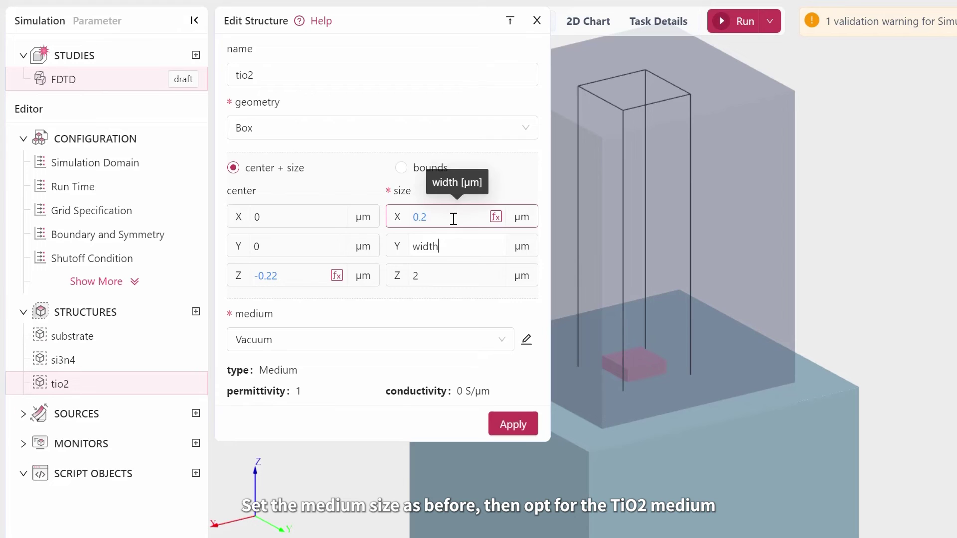
pyautogui.press('Tab')
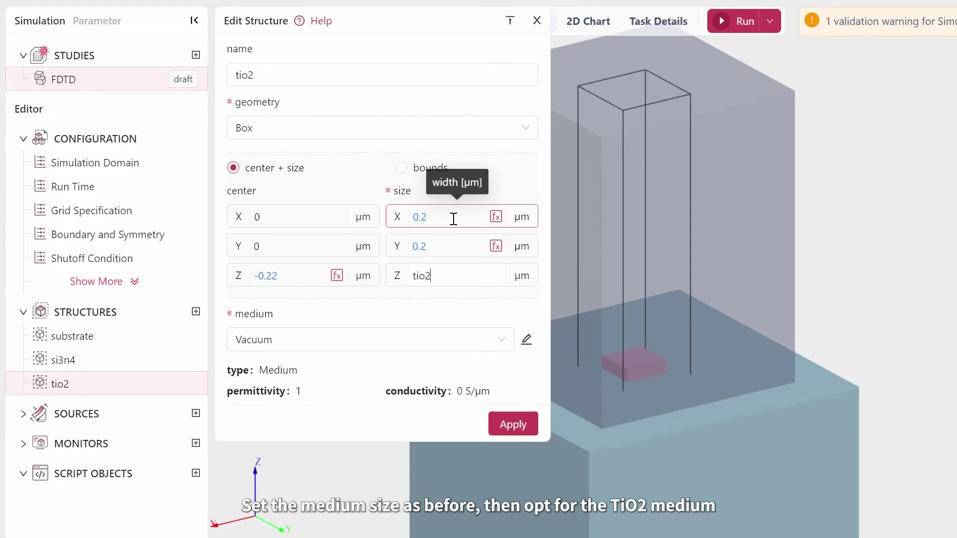
pyautogui.write('tio2_t')
pyautogui.press('Tab')
pyautogui.click(434, 340)
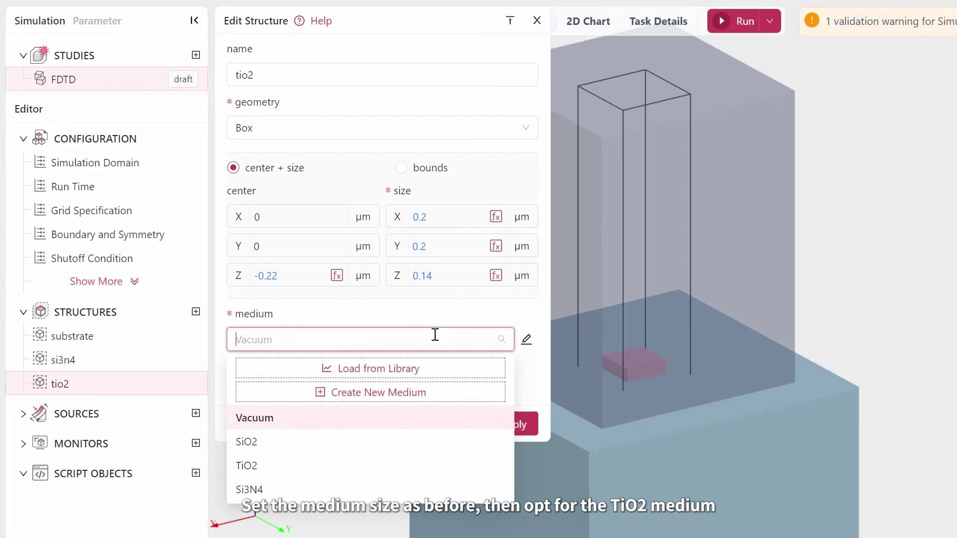
pyautogui.click(249, 462)
pyautogui.click(512, 448)
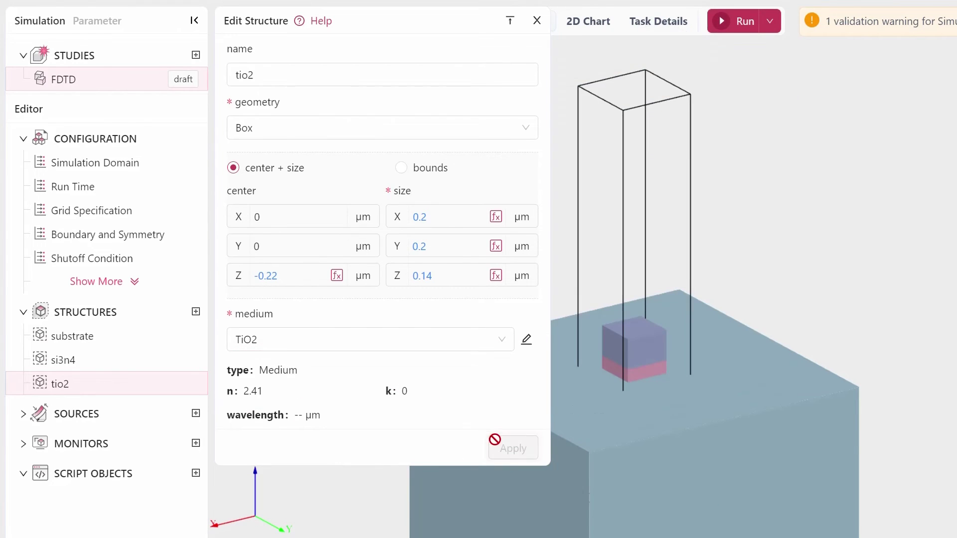
# Add another Box structure.
pyautogui.click(196, 312)
pyautogui.click(274, 115)
pyautogui.click(519, 424)
# Name the box sio2 and set centre Z to -size_z/2+sub_t+si3n4_t+tio2_t+sio2_t/2.
pyautogui.doubleClick(314, 80)
pyautogui.write('si')
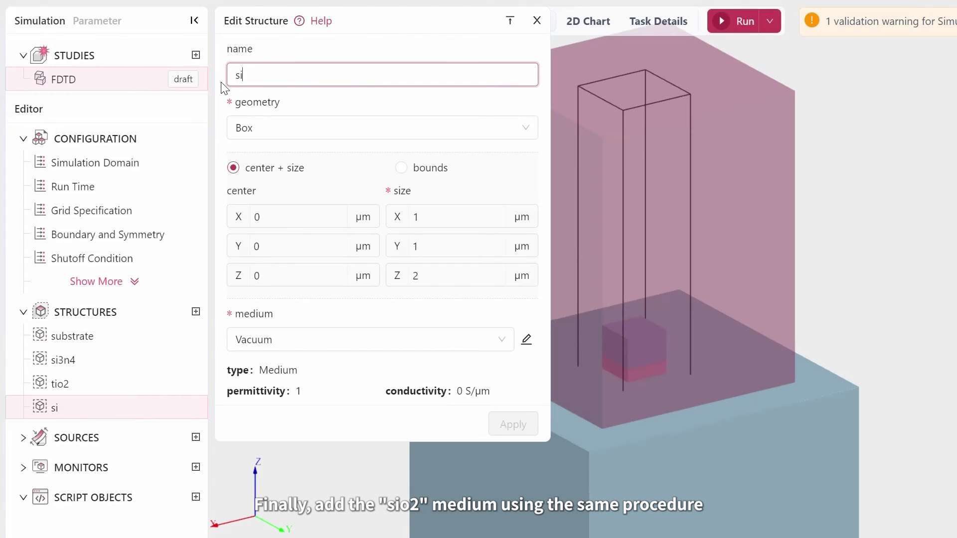
pyautogui.write('o2')
pyautogui.click(336, 275)
pyautogui.write('-')
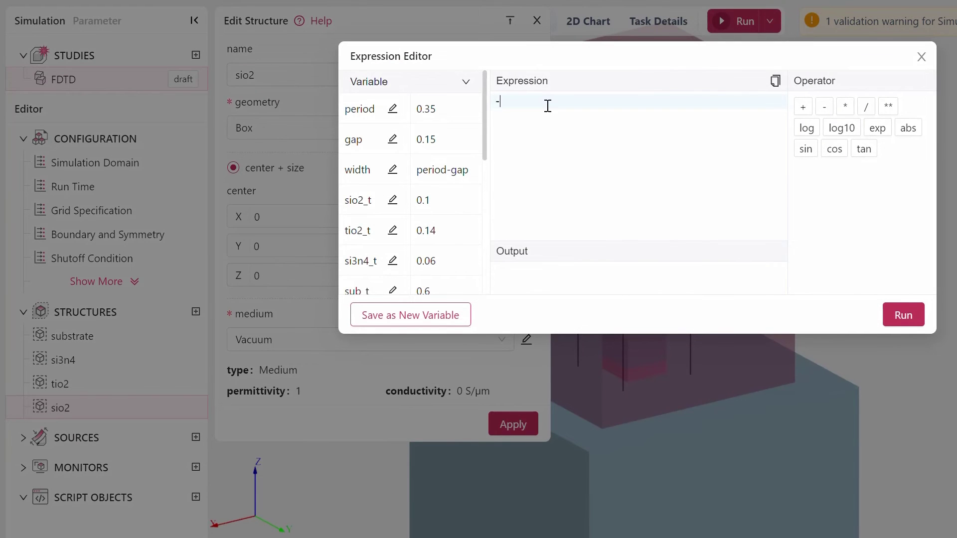
pyautogui.write('size_z/2+sub_t+si')
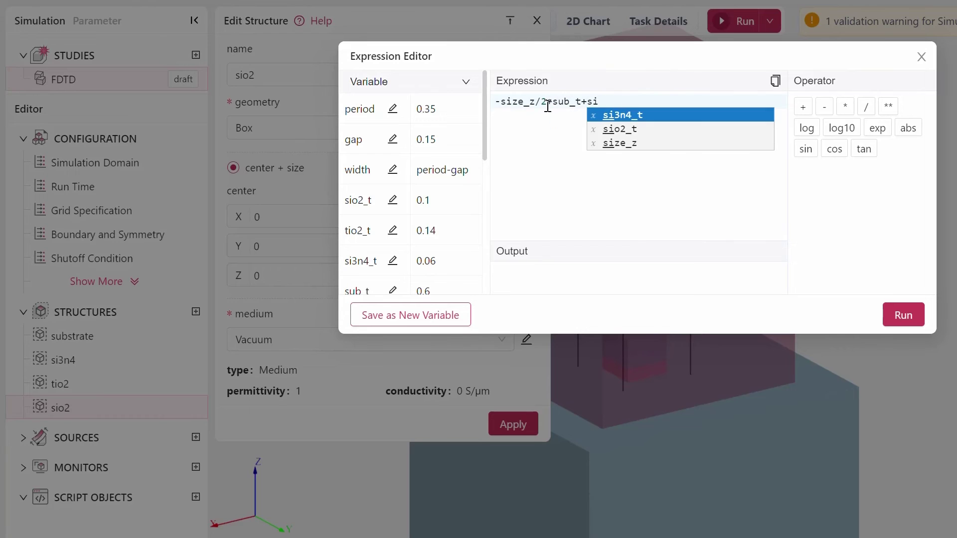
pyautogui.write('3n4_t+tio2_t')
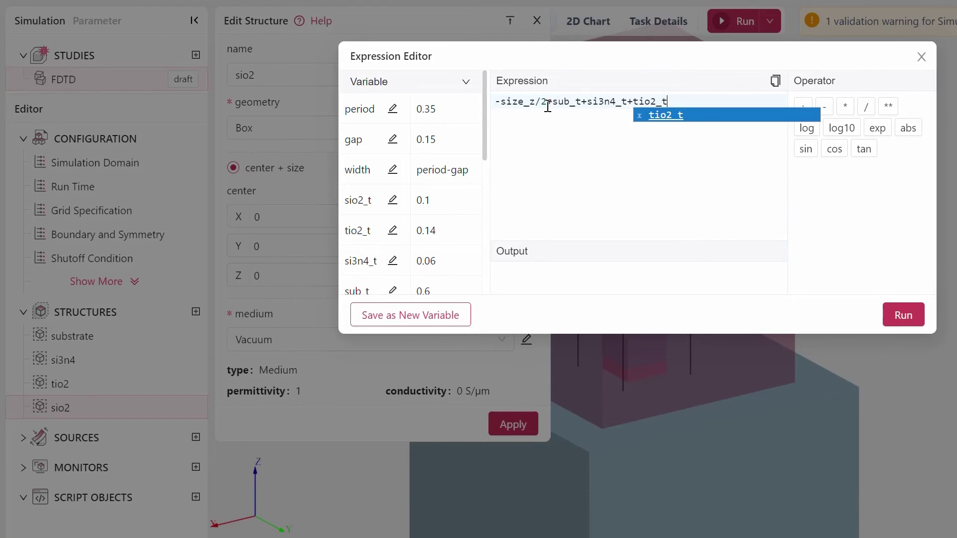
pyautogui.write('+sio2_t/2')
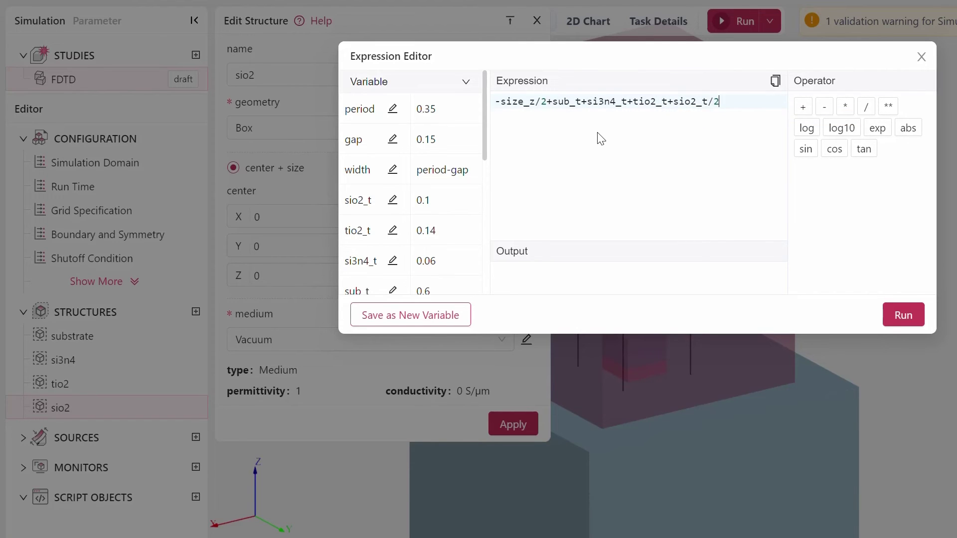
pyautogui.click(904, 314)
pyautogui.click(921, 57)
# Size the sio2 box width × width × sio2_t and open its medium list.
pyautogui.doubleClick(457, 217)
pyautogui.write('wid')
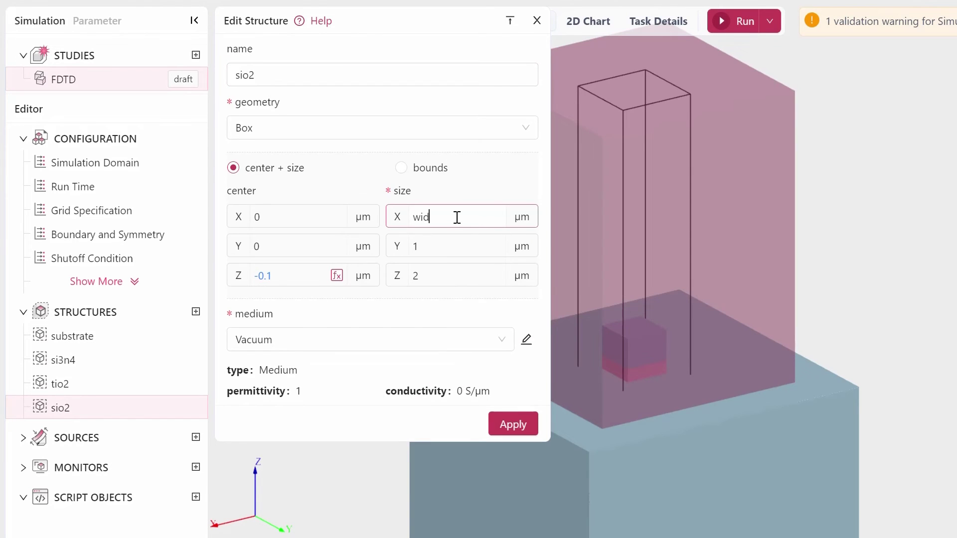
pyautogui.write('th')
pyautogui.press('Tab')
pyautogui.write('width')
pyautogui.press('Tab')
pyautogui.write('sio2')
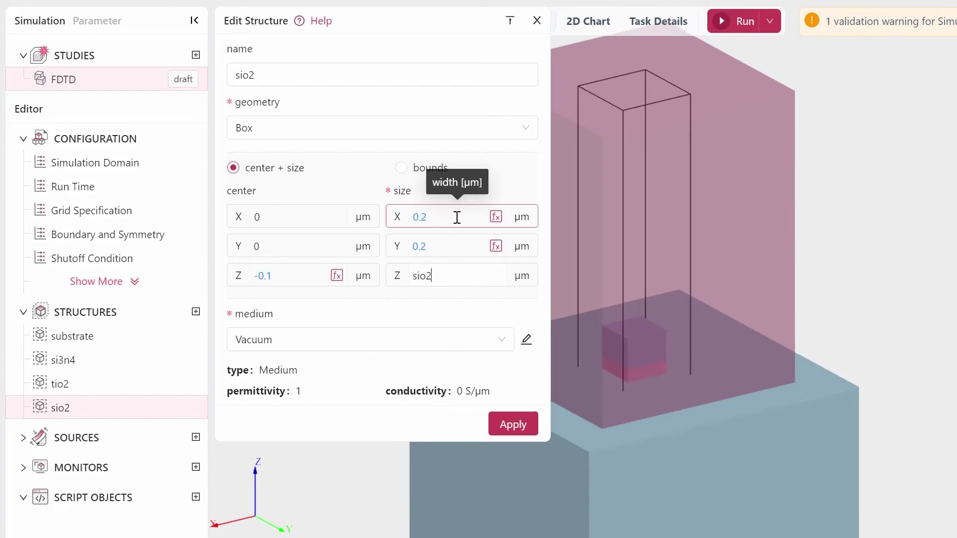
pyautogui.write('_t')
pyautogui.click(412, 340)
# Assign SiO2 to the sio2 layer, apply, and inspect the finished four-layer unit cell in 3D.
pyautogui.click(259, 442)
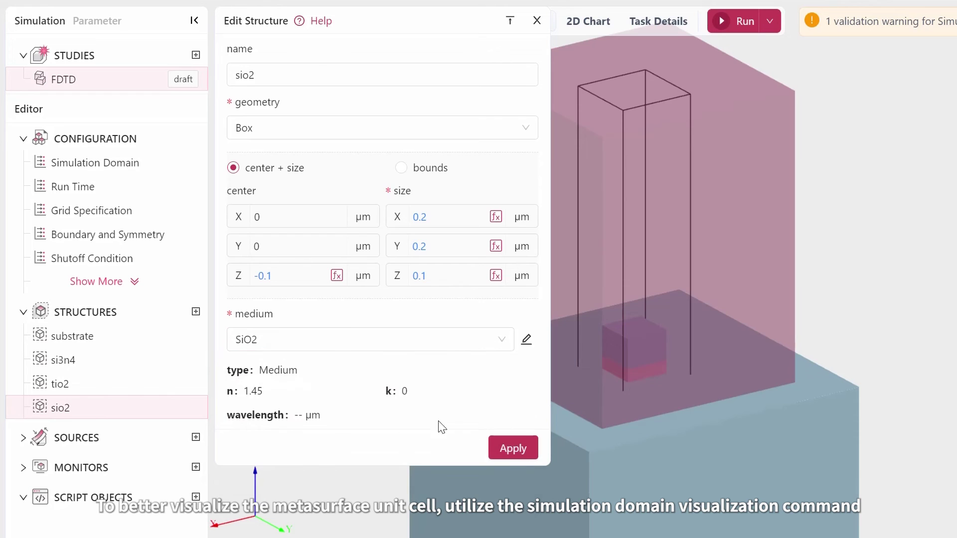
pyautogui.click(507, 446)
pyautogui.click(537, 22)
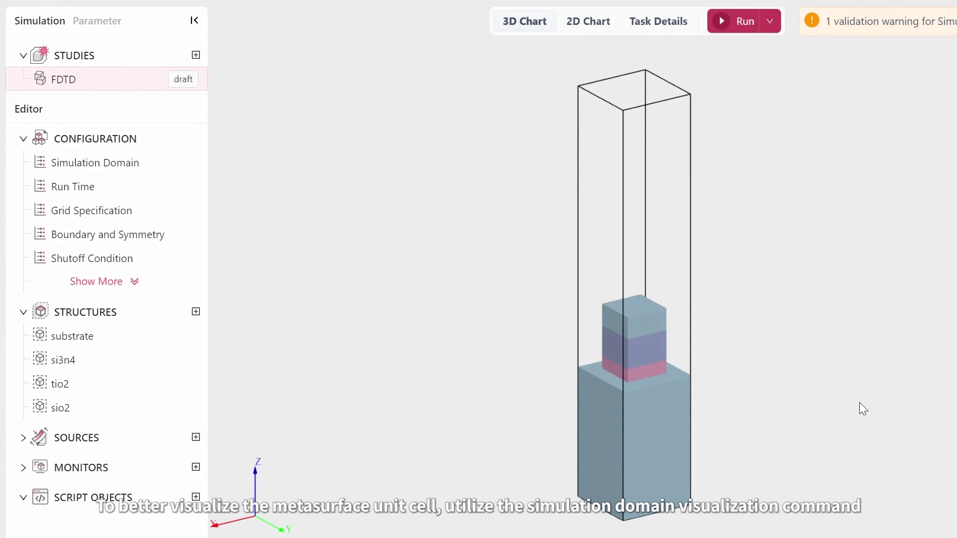
pyautogui.moveTo(862, 408); pyautogui.dragTo(733, 411)
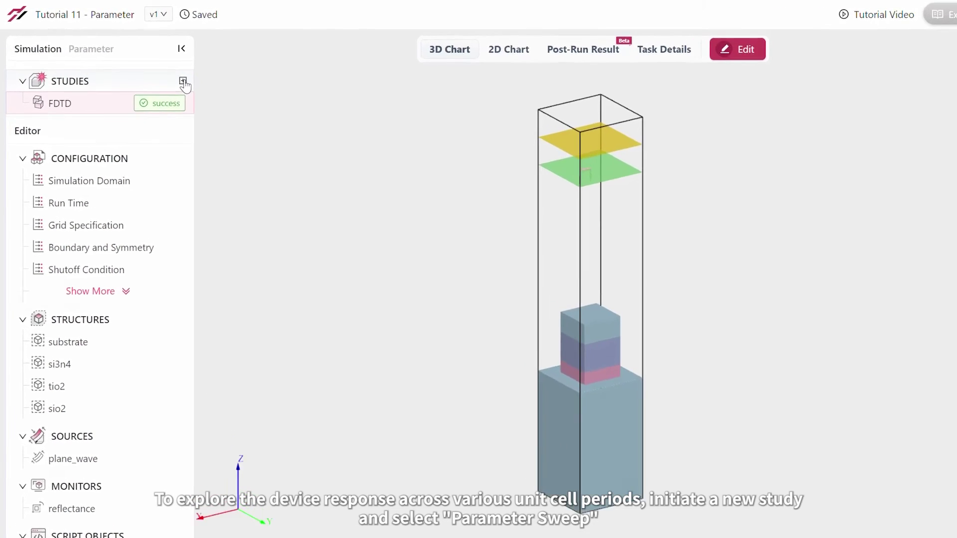
pyautogui.click(148, 65)
# Add a Parameter Sweep study and rename sweep_0 to 'SweepPeriod'.
pyautogui.click(387, 116)
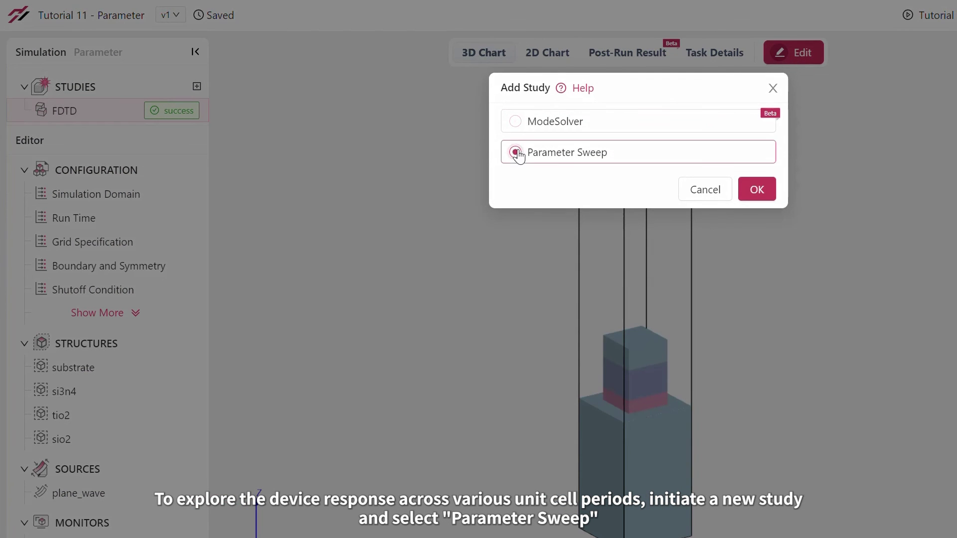
pyautogui.click(760, 191)
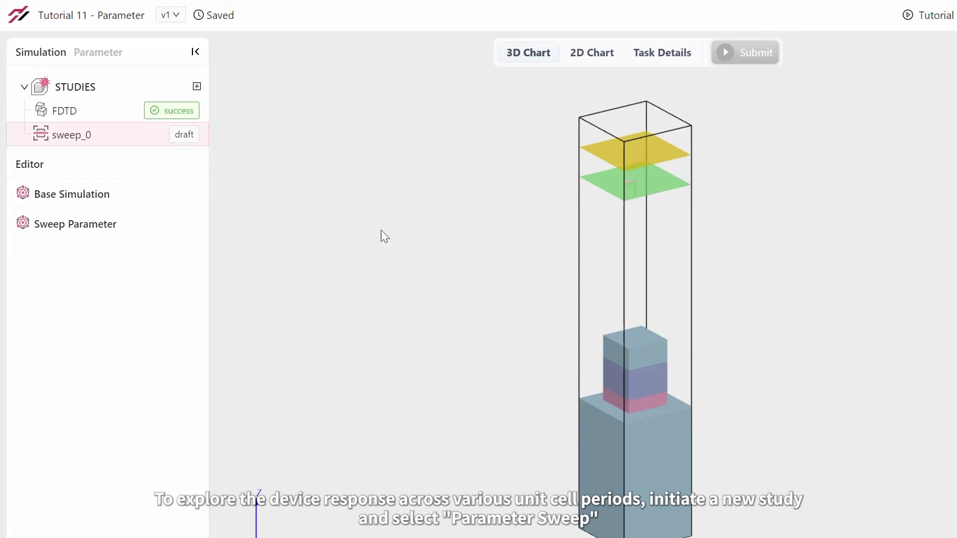
pyautogui.rightClick(87, 141)
pyautogui.click(105, 154)
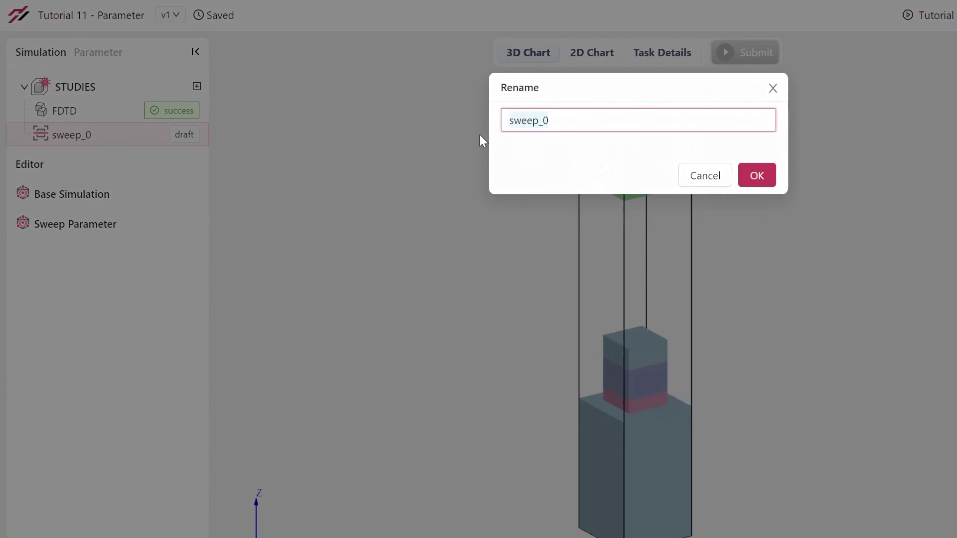
pyautogui.write('Sweep')
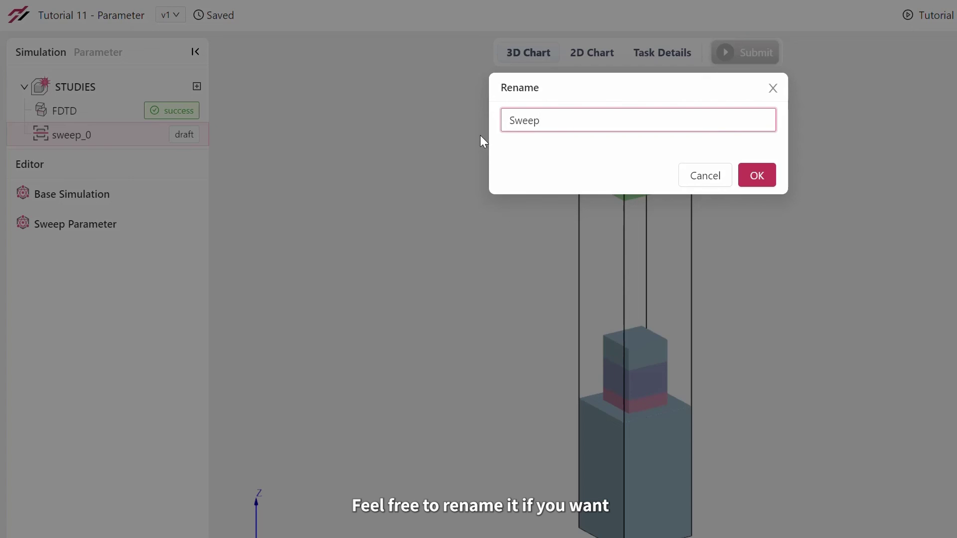
pyautogui.write('Period')
pyautogui.click(759, 180)
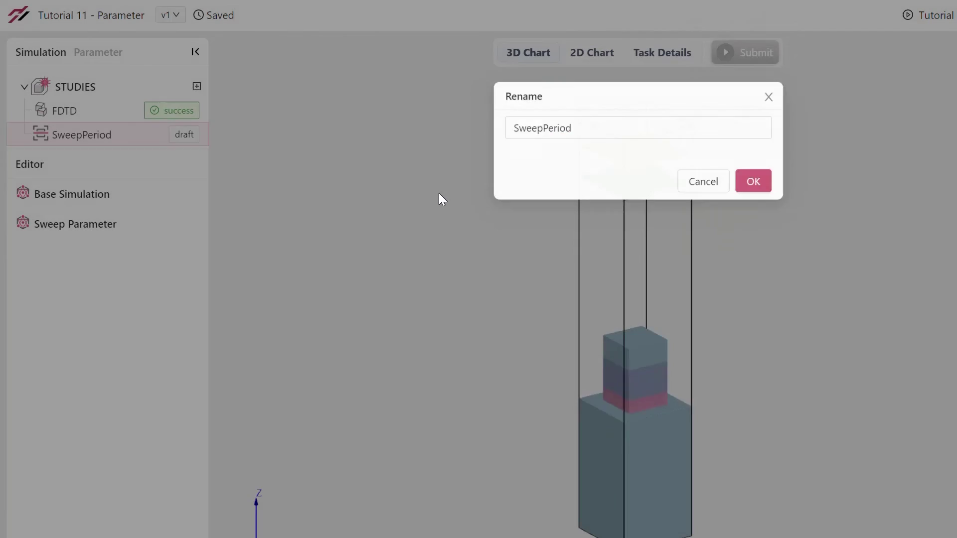
pyautogui.click(96, 230)
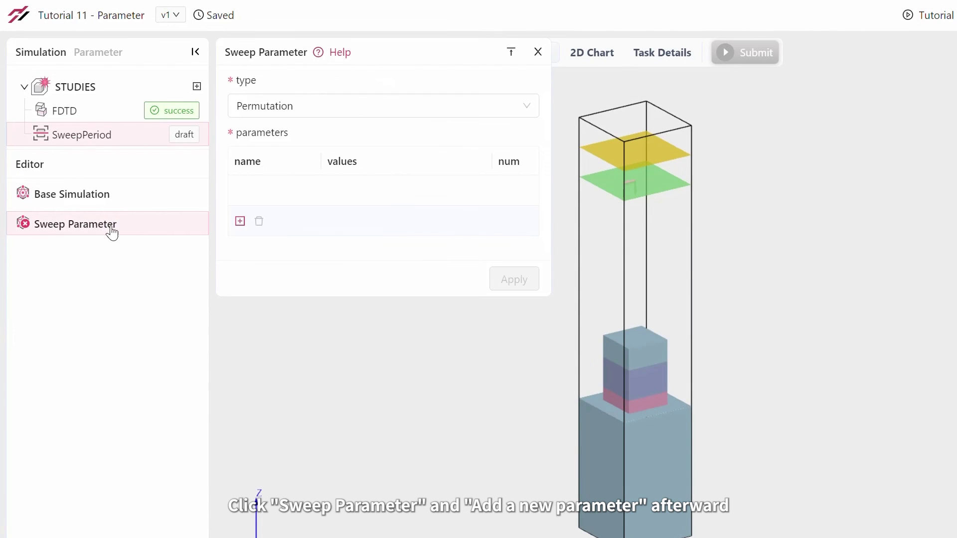
# Sweep period over 6 points from 0.3 to 0.4, apply, and submit the sweep.
pyautogui.click(240, 222)
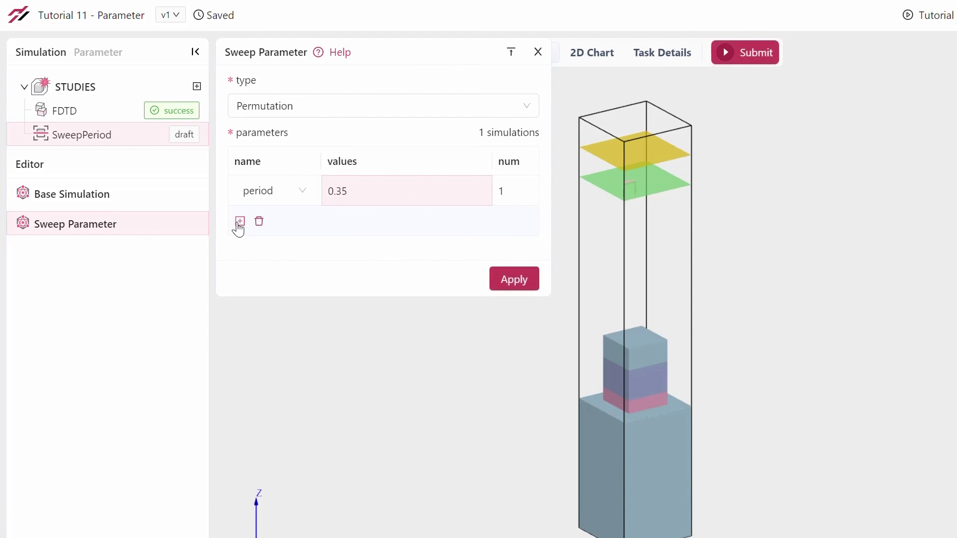
pyautogui.doubleClick(367, 200)
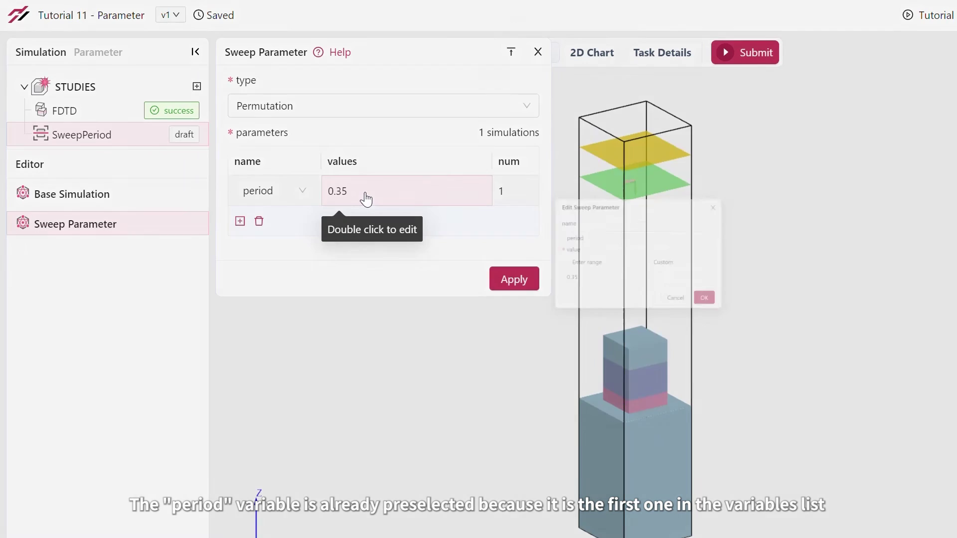
pyautogui.click(508, 188)
pyautogui.click(538, 231)
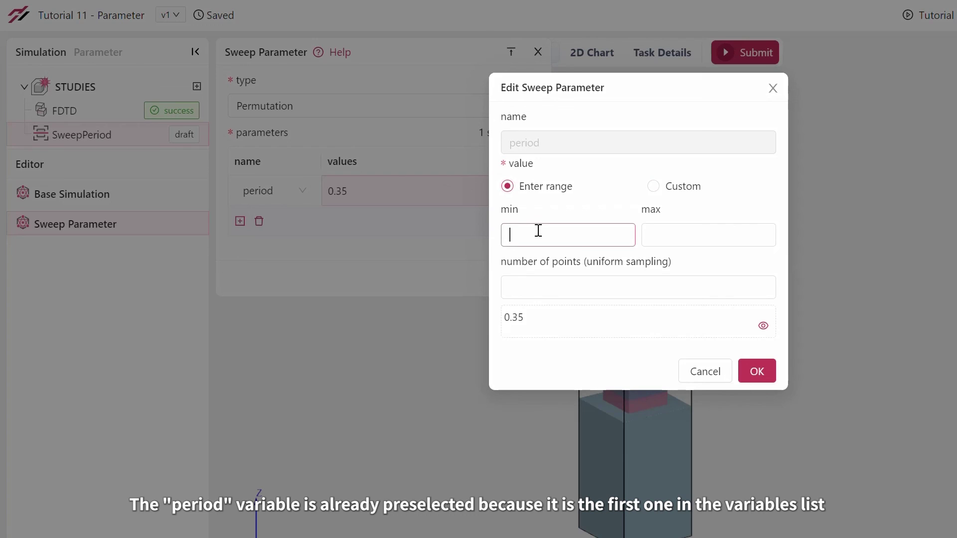
pyautogui.write('0.3')
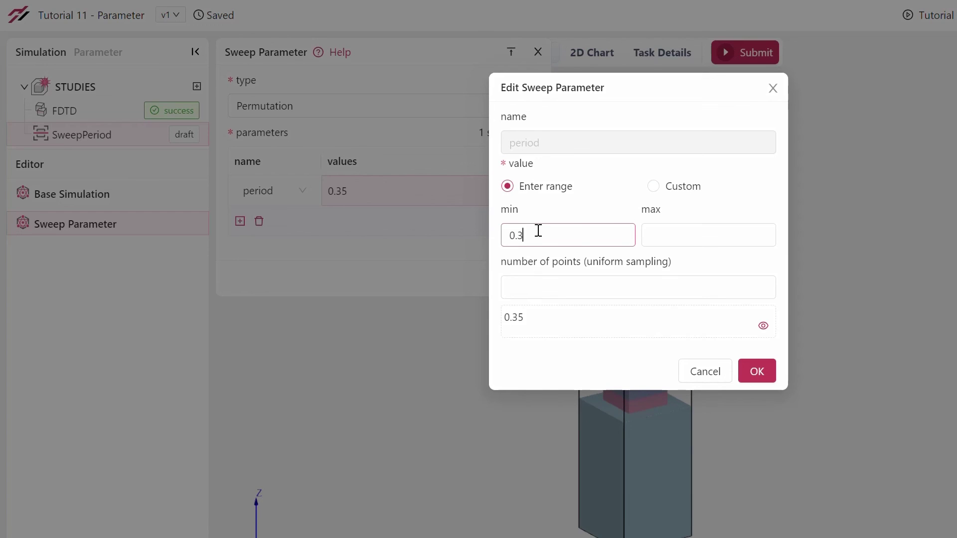
pyautogui.press('Tab')
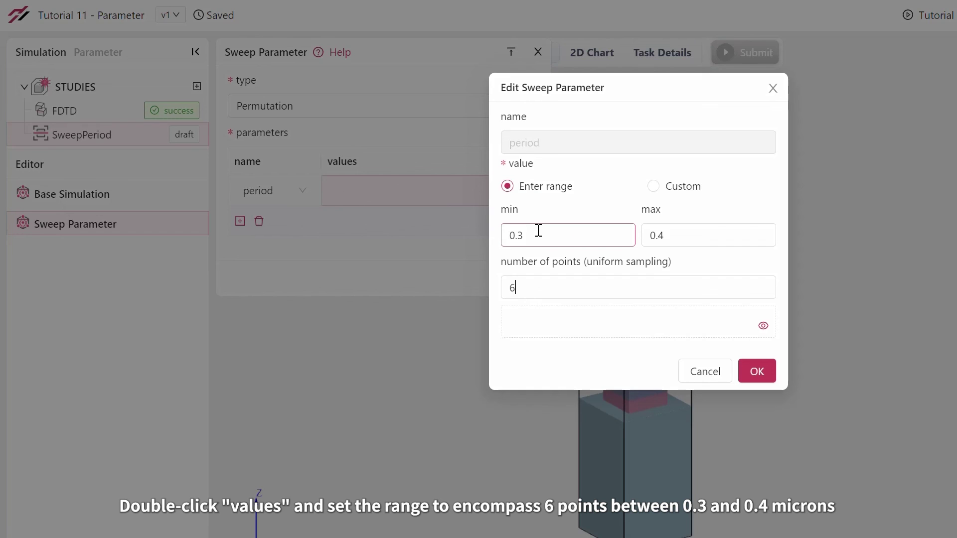
pyautogui.write('6')
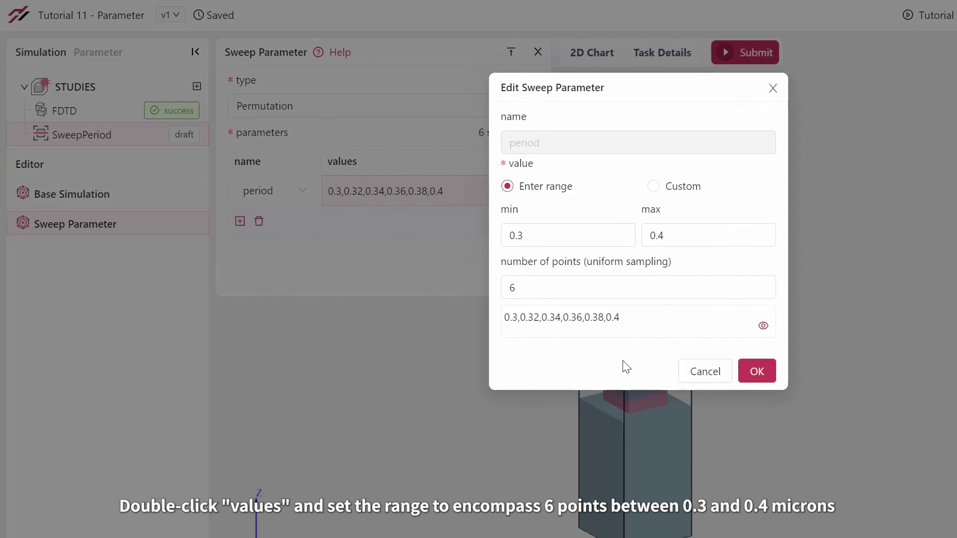
pyautogui.click(758, 373)
pyautogui.click(519, 288)
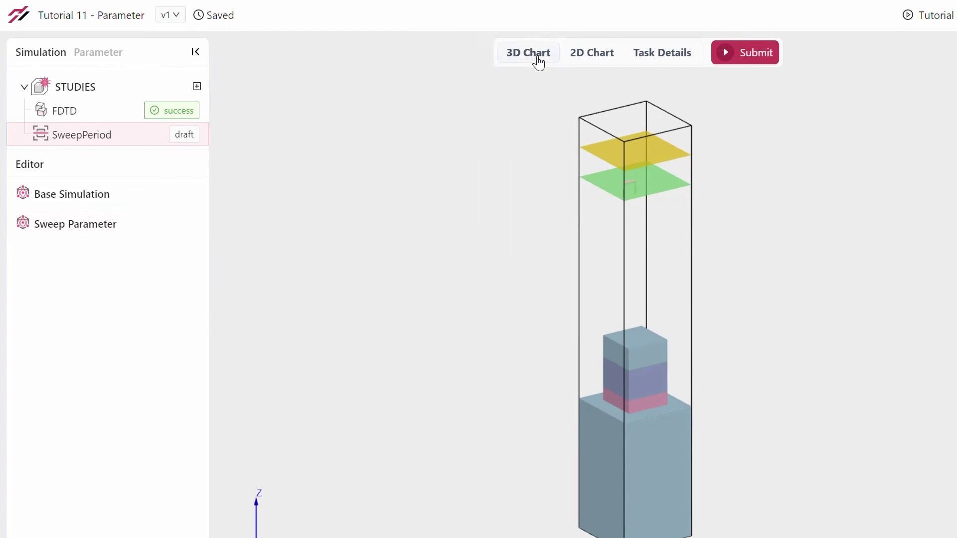
pyautogui.click(745, 52)
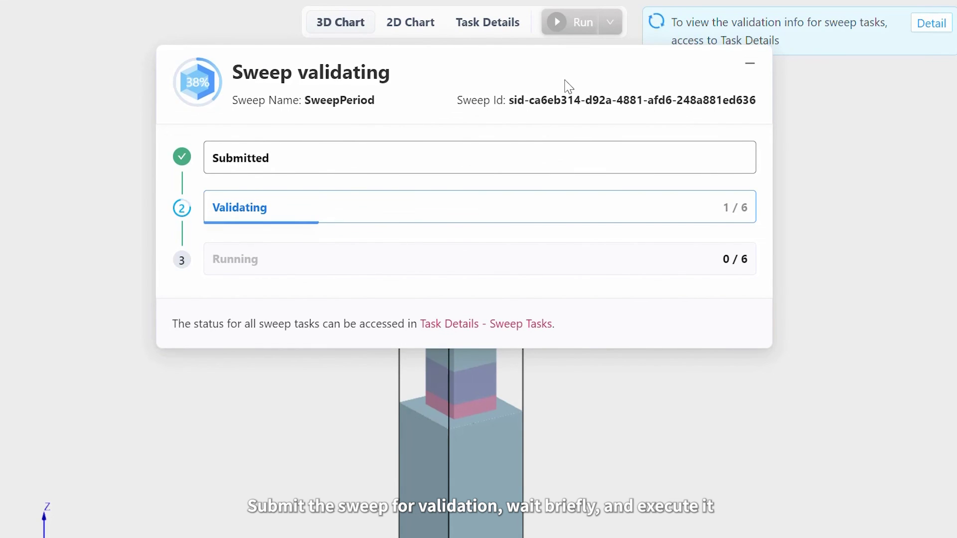
# Run the period sweep and view the SweepPeriod_0 and SweepPeriod_5 reflectance results individually.
pyautogui.click(558, 27)
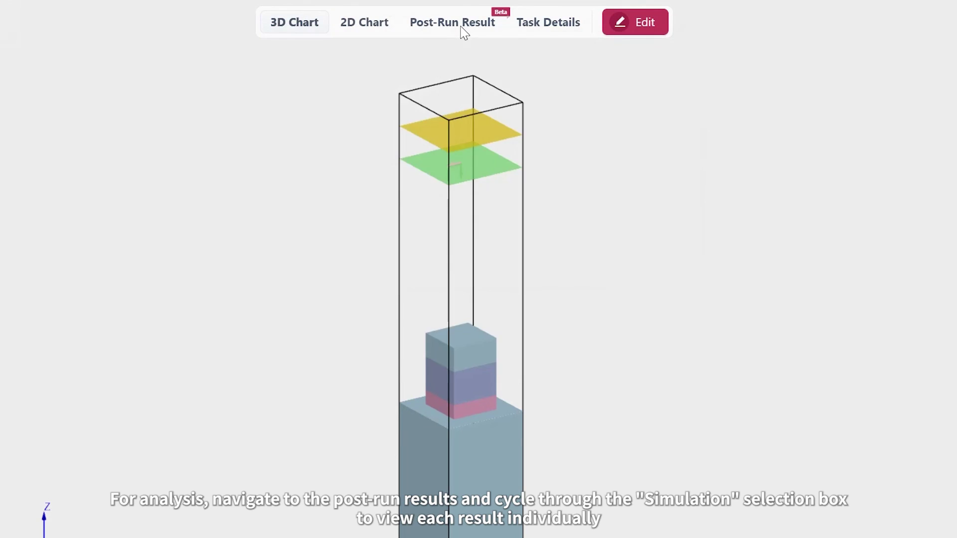
pyautogui.click(454, 25)
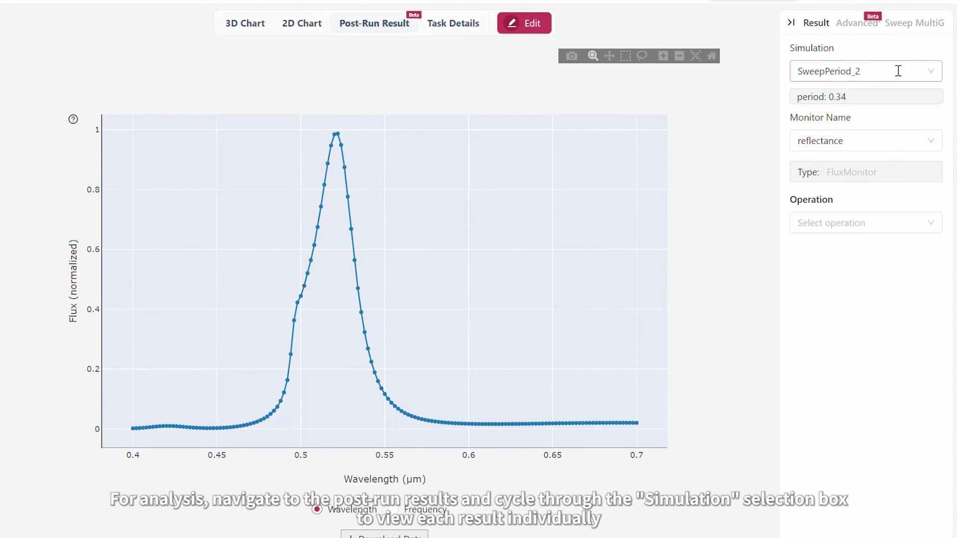
pyautogui.click(898, 70)
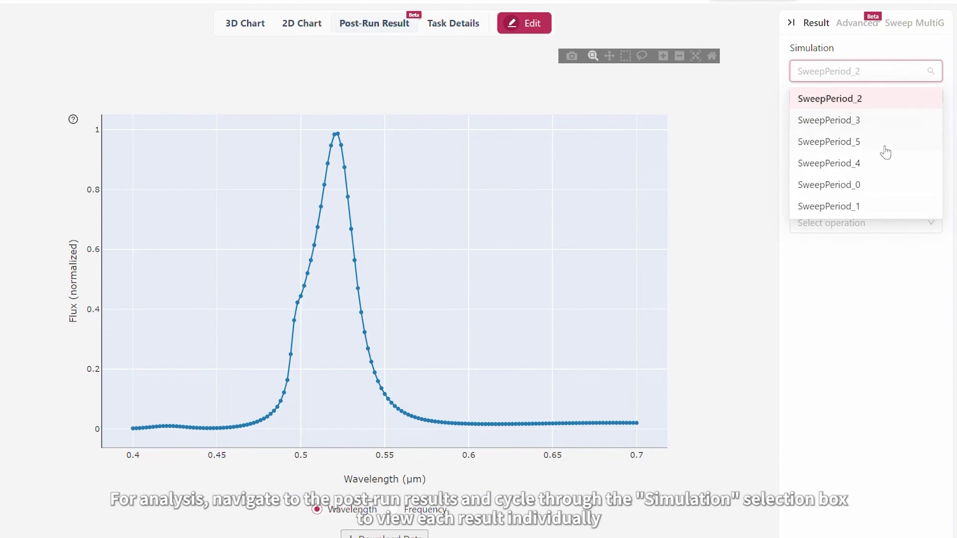
pyautogui.click(867, 185)
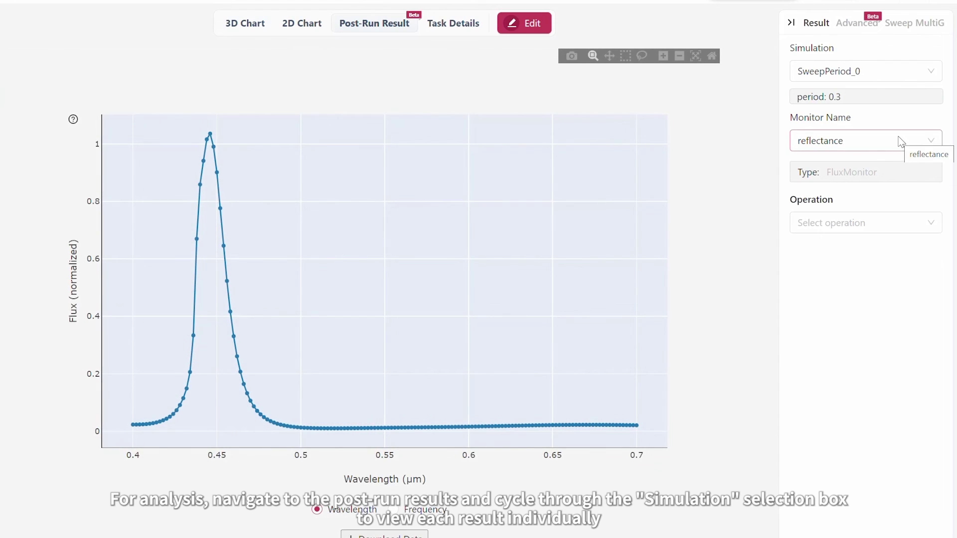
pyautogui.click(892, 72)
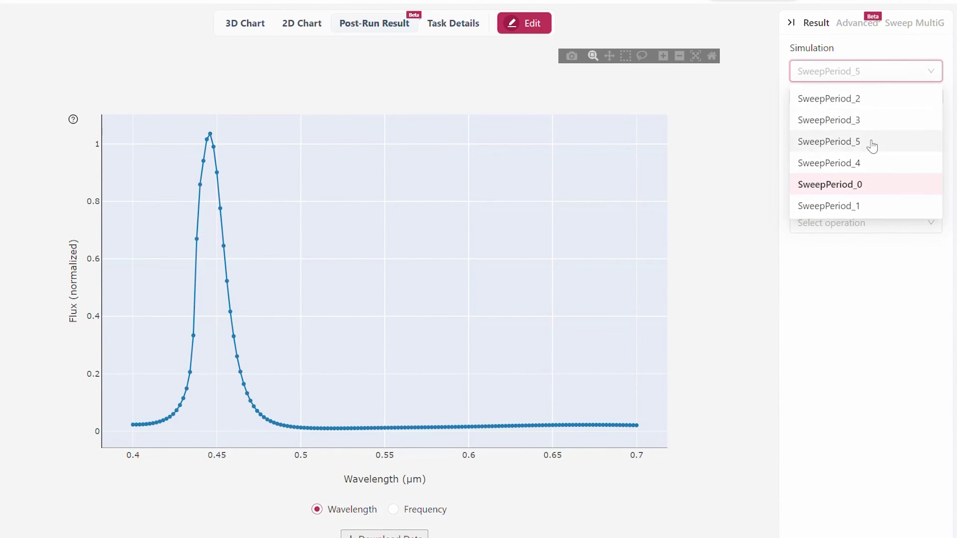
pyautogui.click(809, 142)
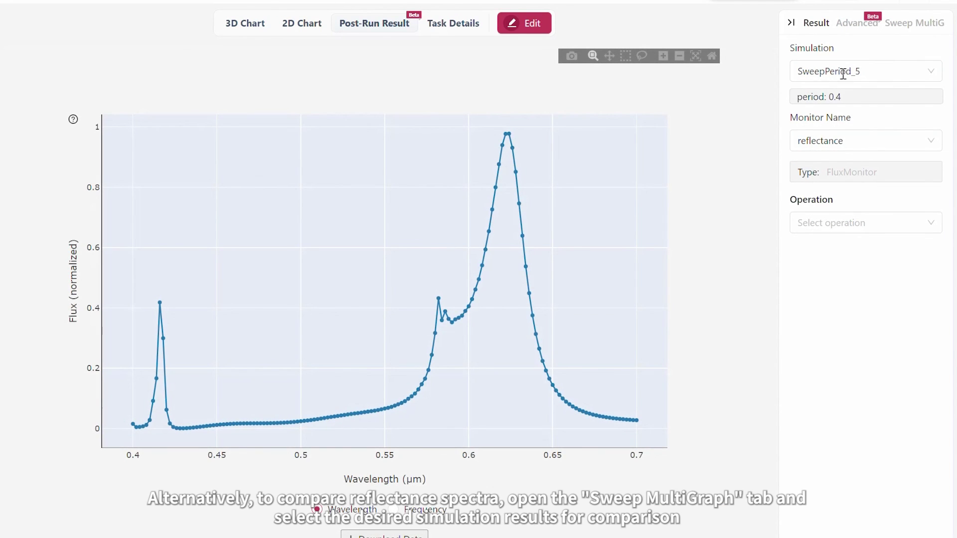
# Overlay the reflectance spectra of SweepPeriod_0 to _3 and one more period result in Sweep MultiGraph.
pyautogui.click(904, 25)
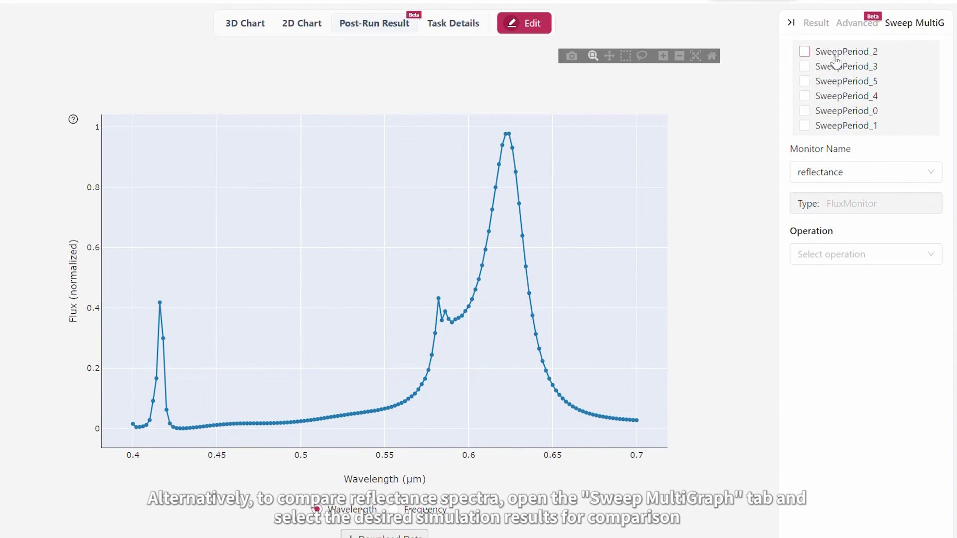
pyautogui.click(804, 111)
pyautogui.click(804, 125)
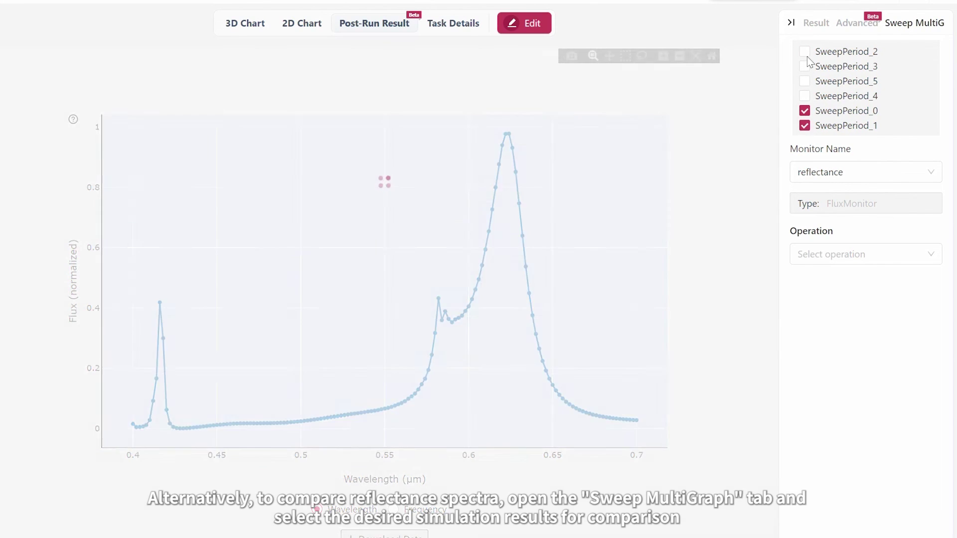
pyautogui.click(804, 52)
pyautogui.click(804, 66)
pyautogui.click(804, 81)
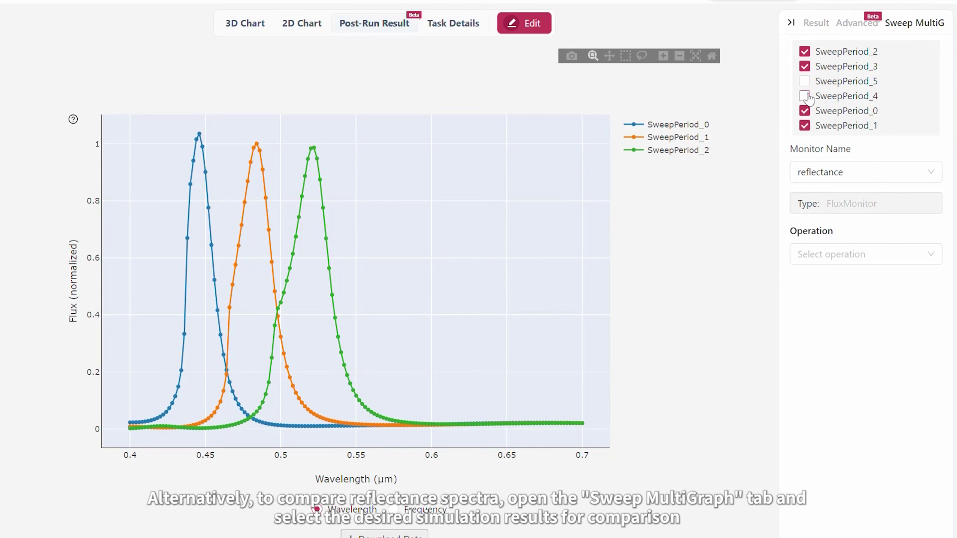